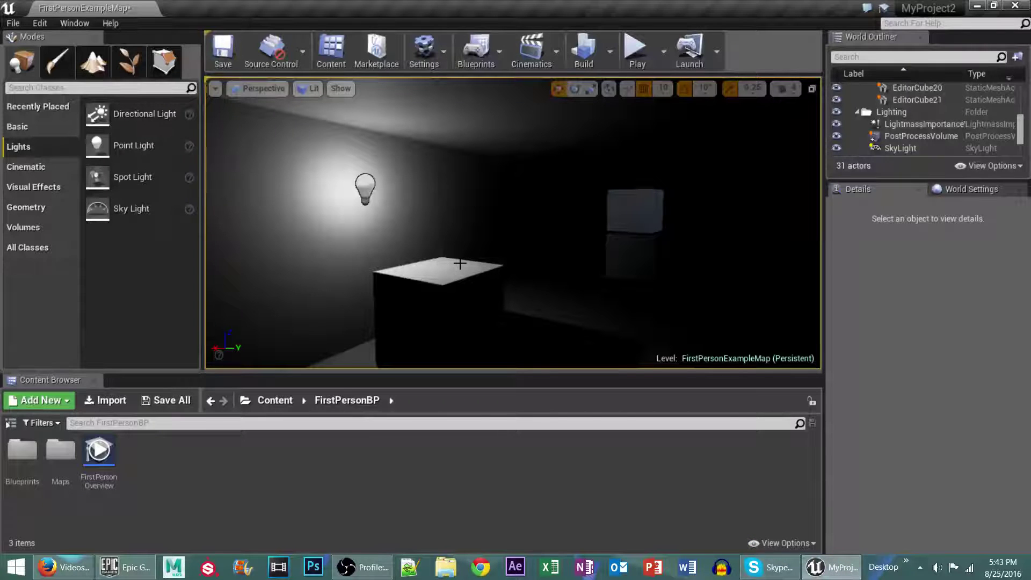
Step: Move the point light along the room, away from the lit cube, to about X 1200, Y -210, Z 450
right_drag(475, 259, 446, 264)
key(s)
right_drag(513, 223, 513, 223)
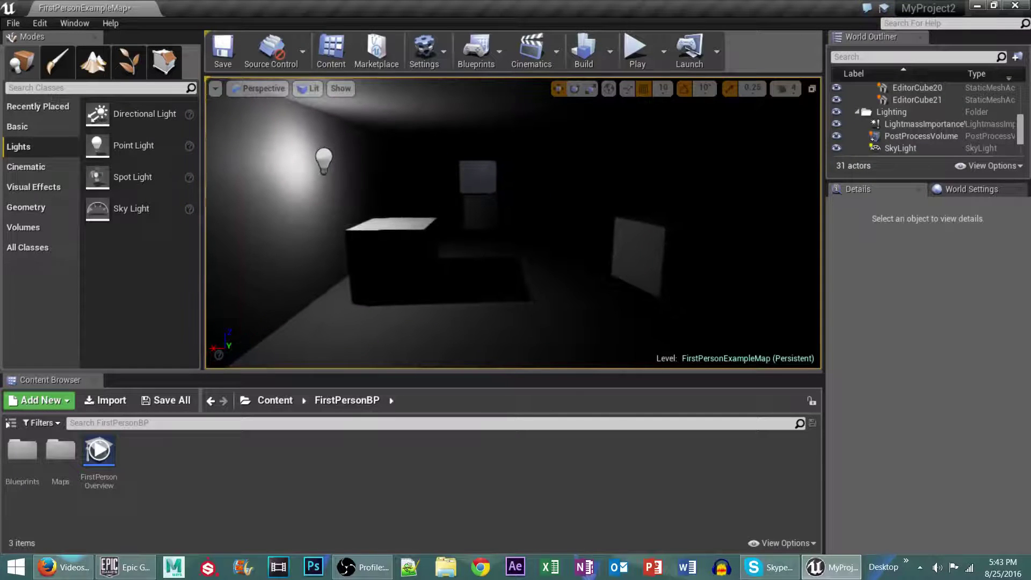
mouse_move(427, 221)
right_down()
mouse_move(480, 222)
mouse_move(422, 219)
mouse_move(430, 204)
mouse_move(427, 221)
right_up()
key(s)
click(410, 187)
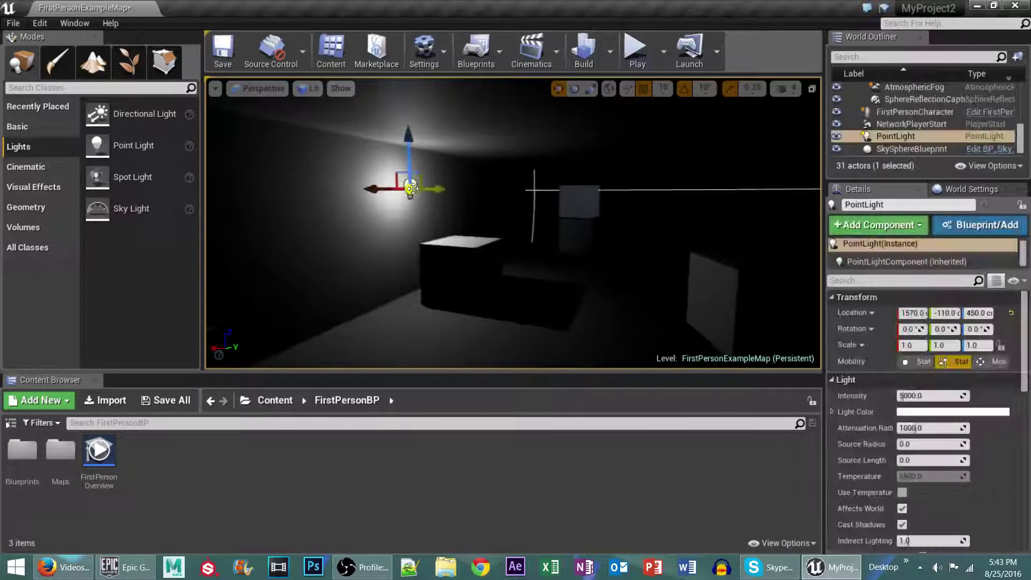
drag(439, 194, 499, 261)
Step: Scale the cube near the wall (EditorCube10) into a long thin bar with scale 0.25, 6.5, 0.25
click(474, 266)
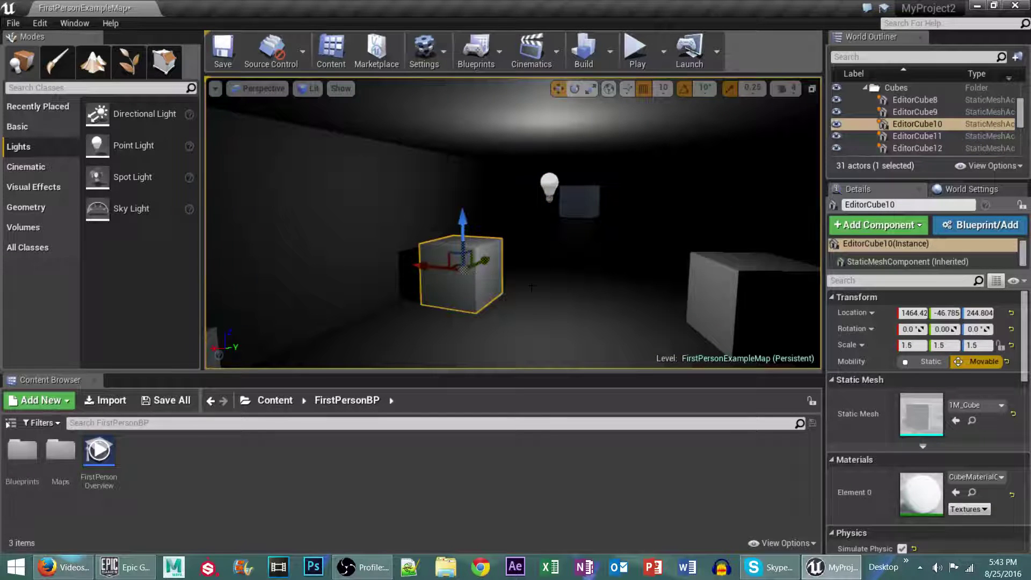
key(r)
drag(467, 222, 467, 276)
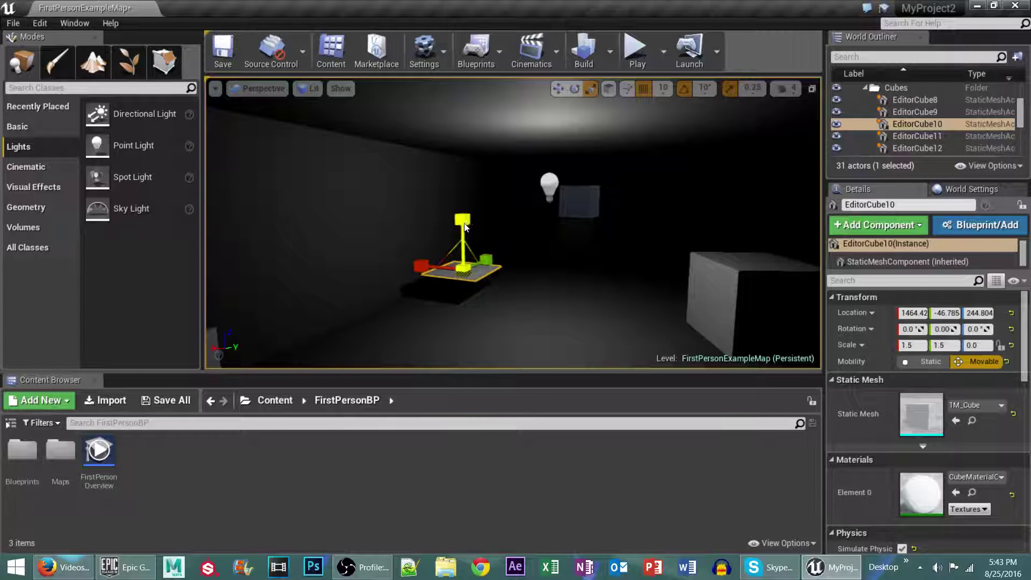
drag(466, 226, 466, 216)
drag(424, 273, 668, 235)
Step: Move the bar up to the ceiling above the point light, to about X 1264, Y -177, Z 555
key(w)
key(f)
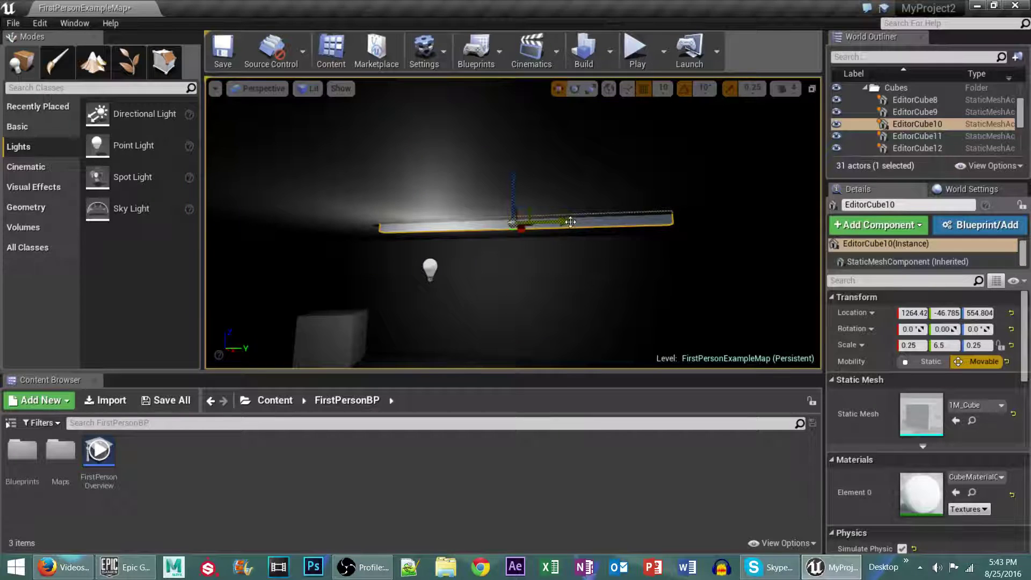
drag(570, 222, 376, 210)
alt+drag(543, 204, 505, 204)
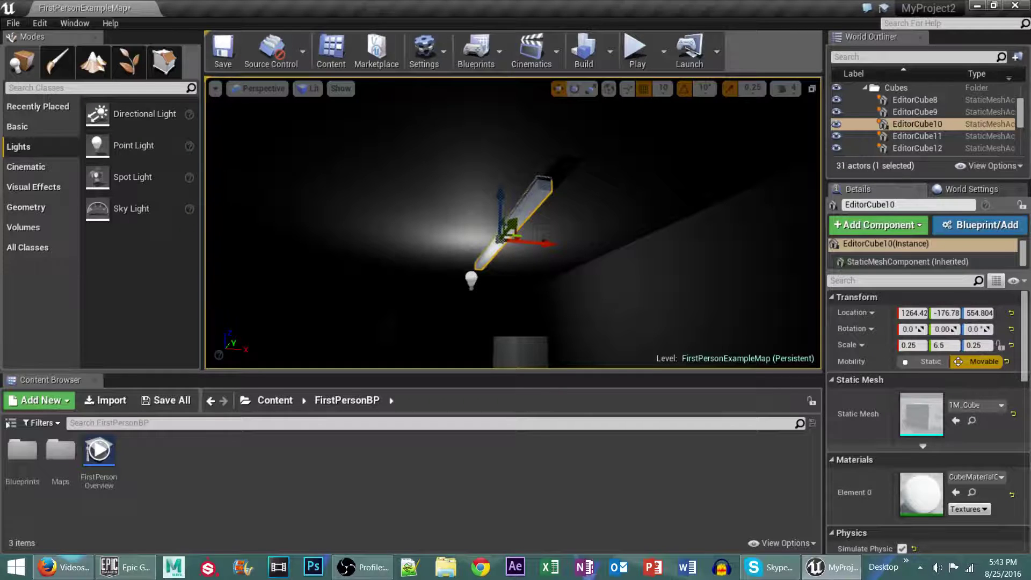
alt+drag(510, 260, 652, 255)
Step: Create a material named flo-light in the Content folder and assign it to the ceiling bar
click(10, 422)
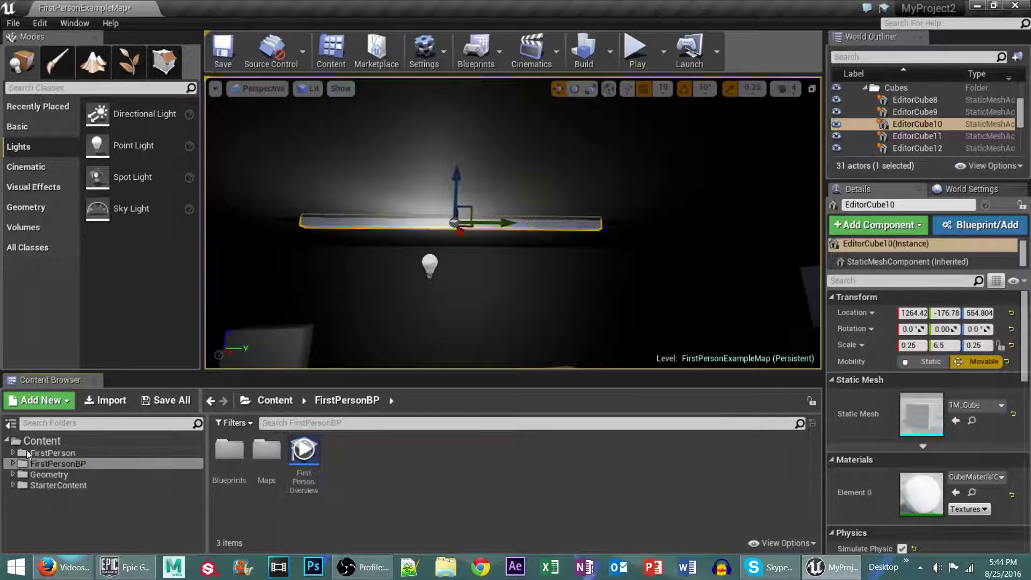
click(47, 443)
right_click(402, 479)
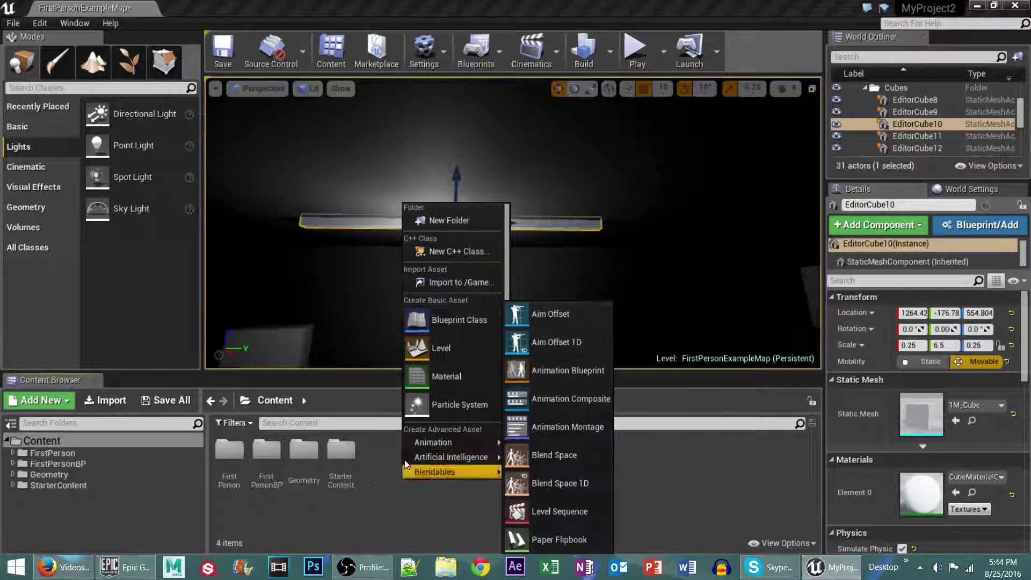
click(455, 376)
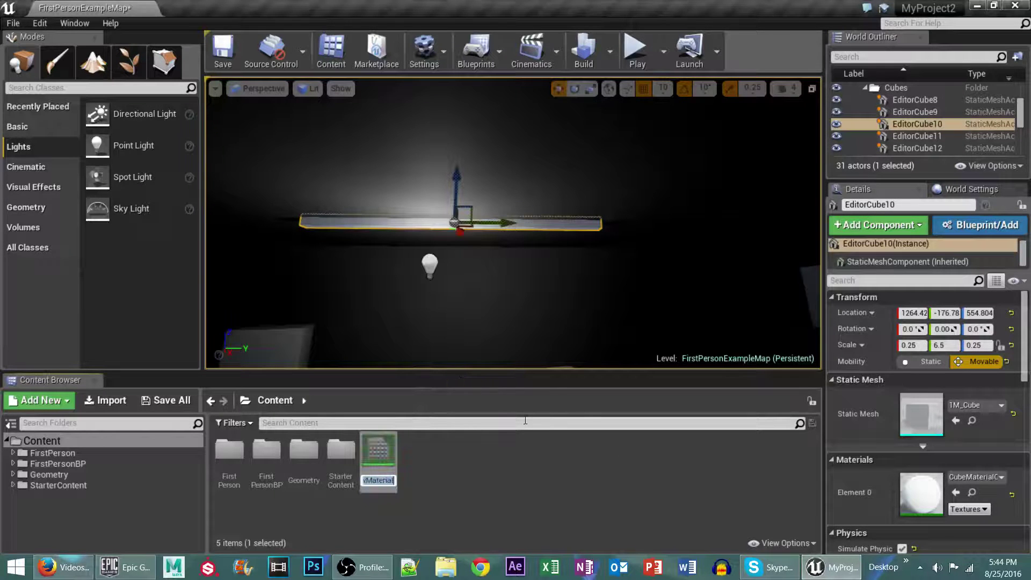
text(flo-light)
key(Return)
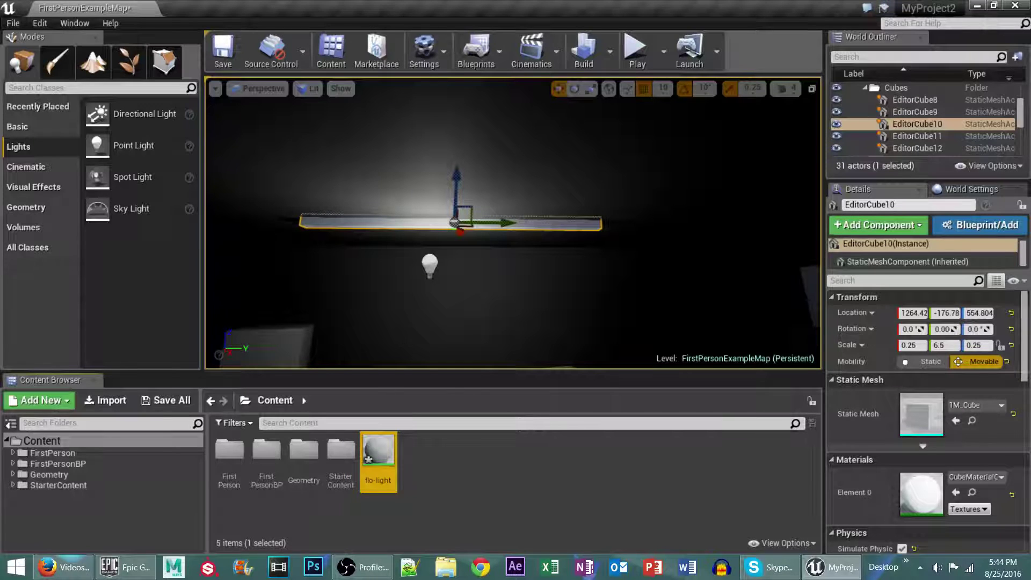
drag(378, 451, 921, 492)
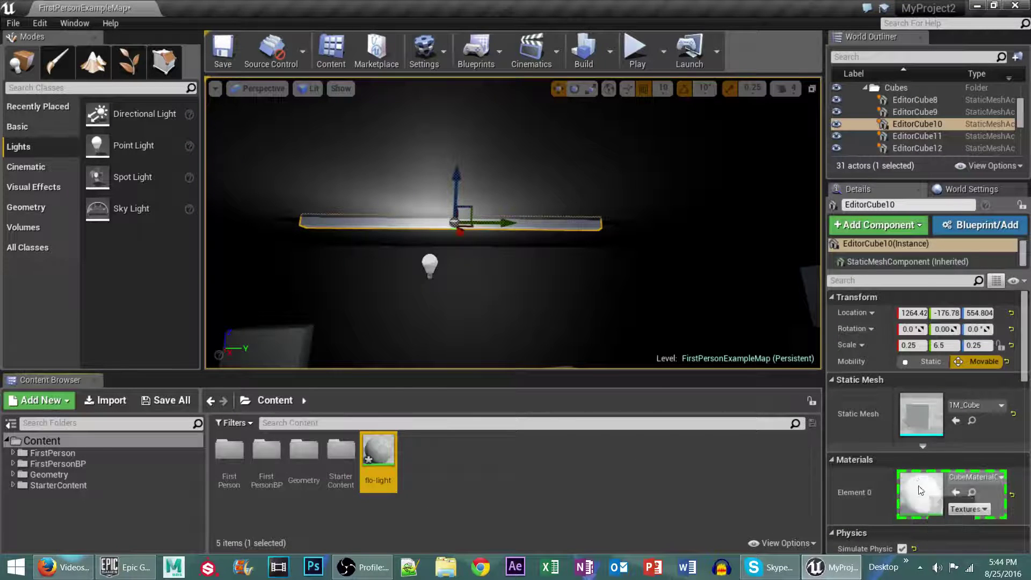
Step: Move the point light directly beneath the ceiling bar, to about X 1270, Y -210, Z 470
click(429, 264)
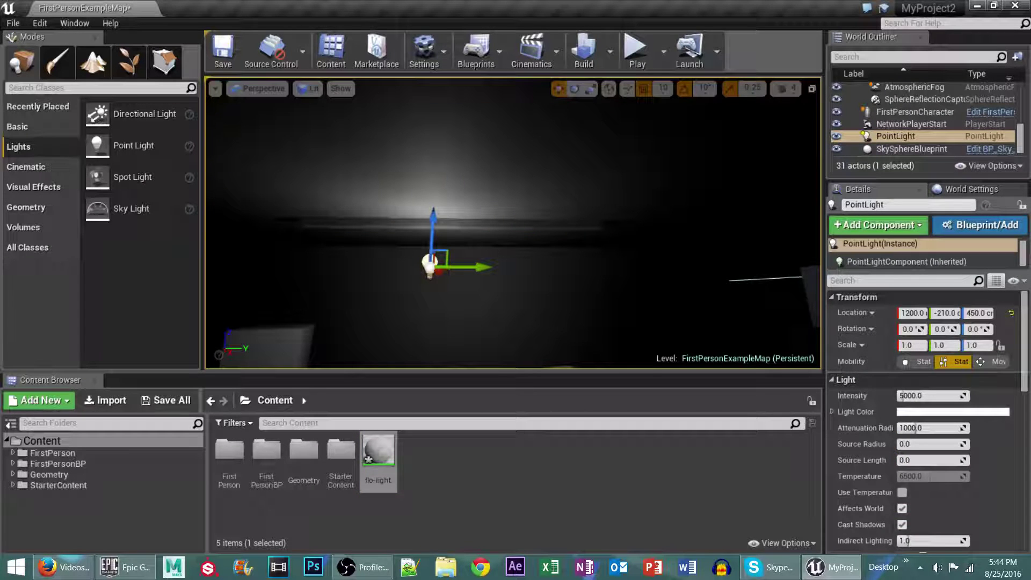
key(f)
alt+drag(430, 264, 234, 285)
drag(569, 224, 617, 237)
drag(561, 186, 563, 172)
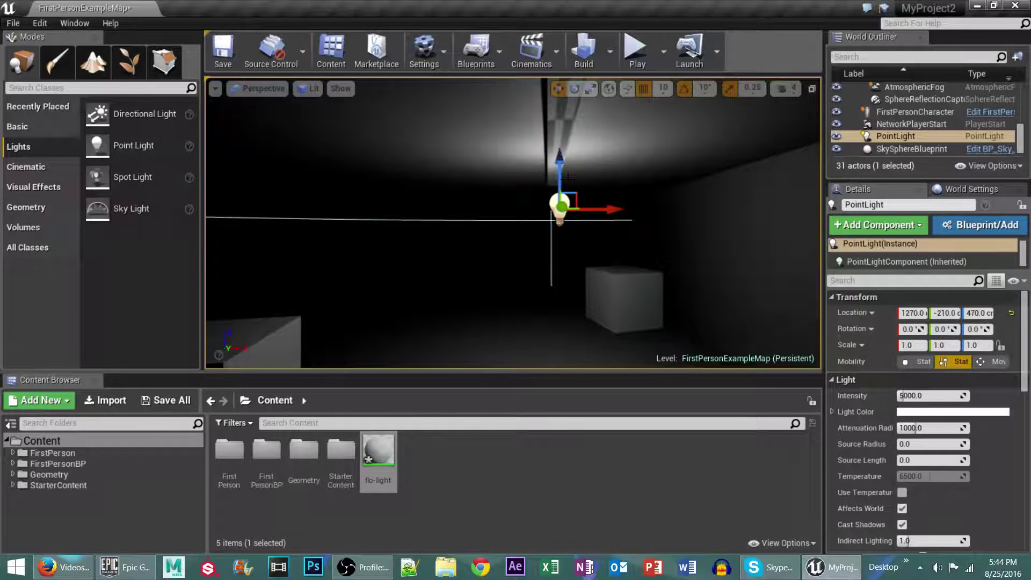
Step: Hide the point light and open the flo-light material for editing, docked beside the level
click(838, 137)
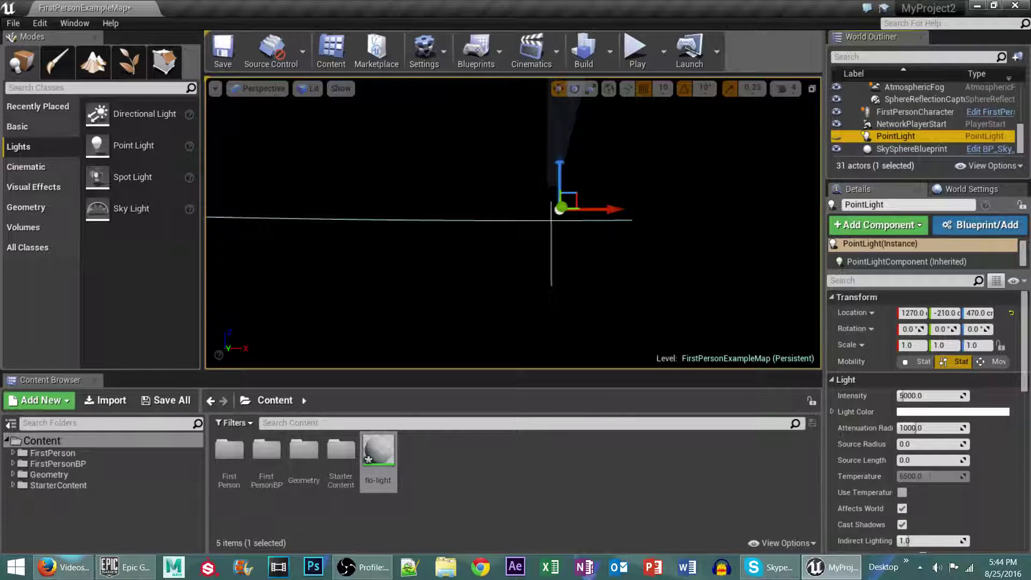
click(560, 130)
click(377, 451)
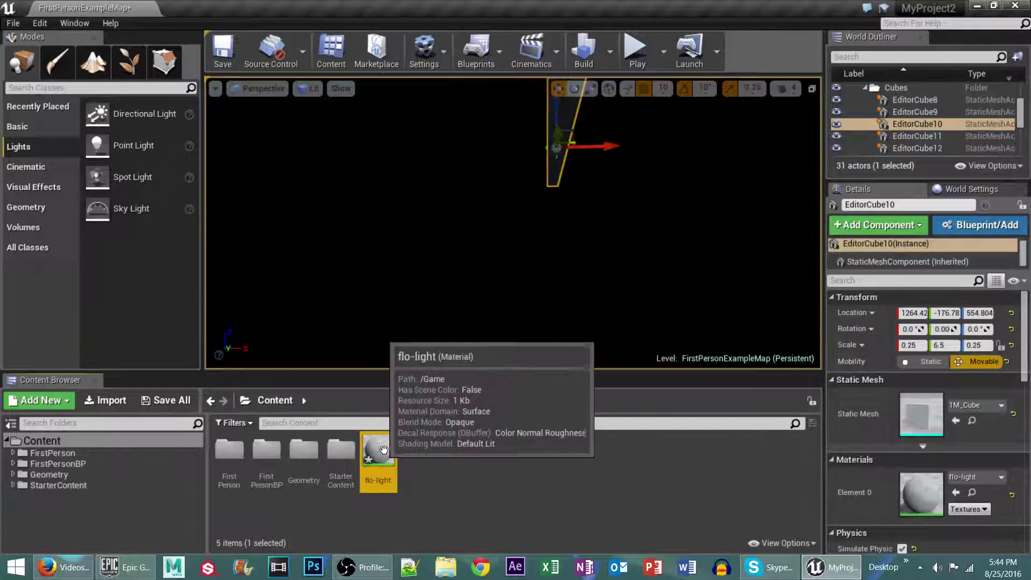
double_click(387, 448)
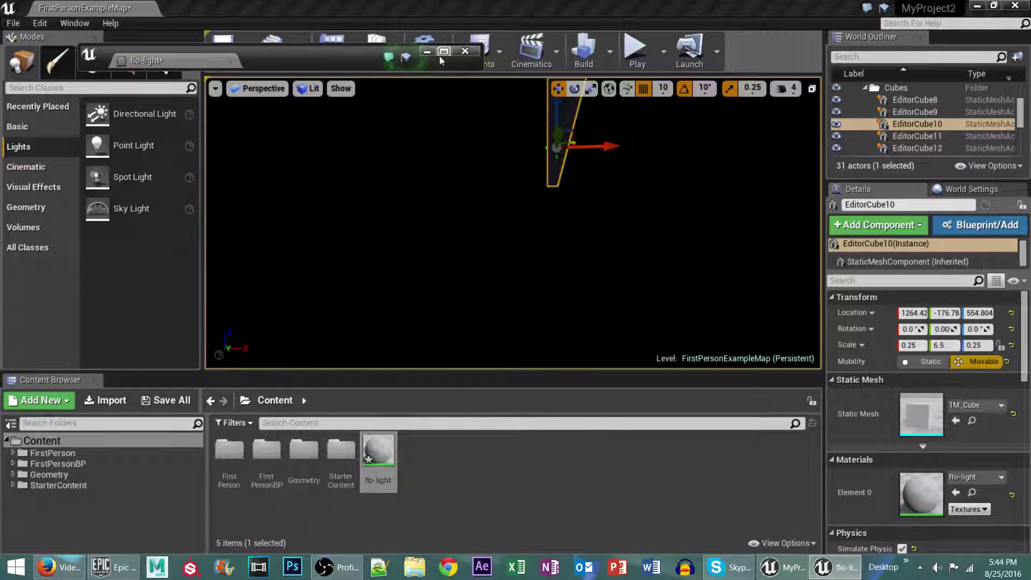
drag(164, 63, 193, 6)
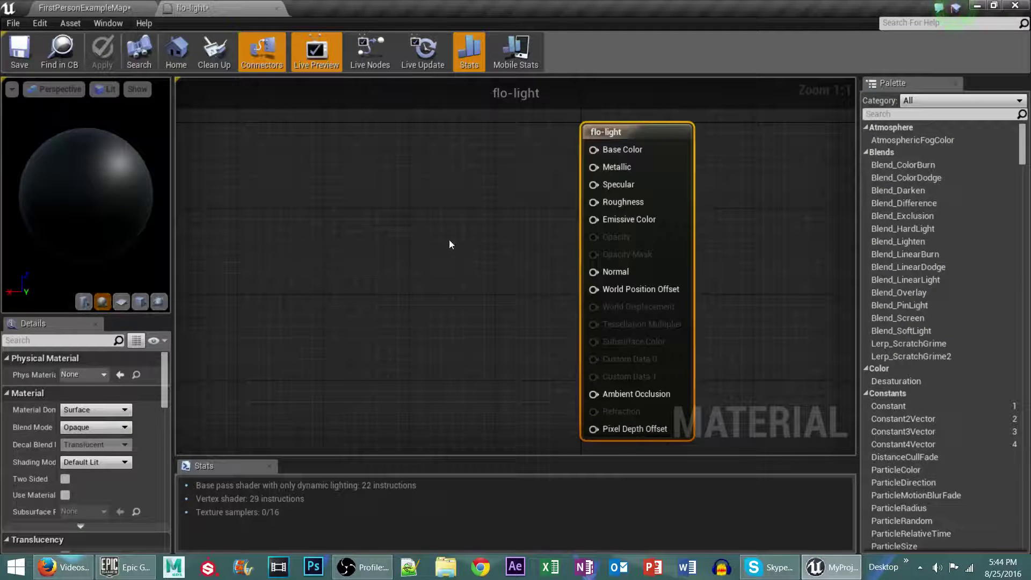
Step: Add a Constant3Vector node and connect its output to the material's Base Color
click(504, 244)
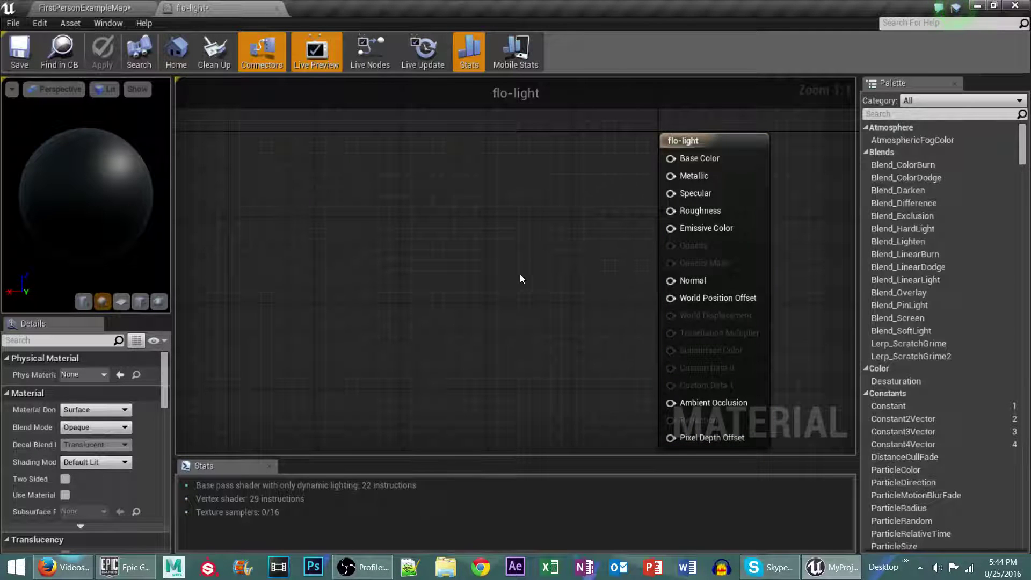
click(515, 234)
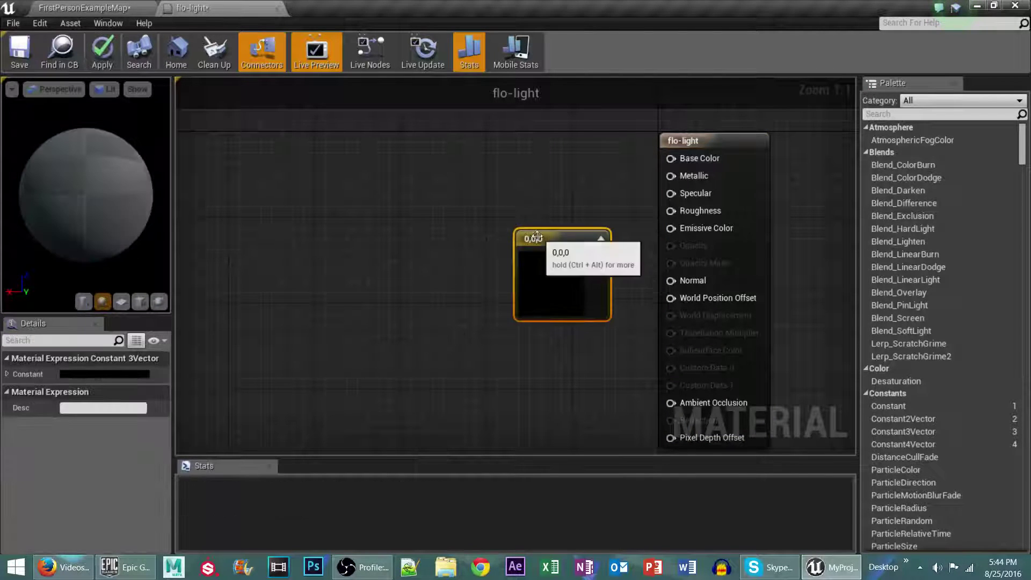
drag(606, 262, 670, 158)
Step: Set the Base Color constant to white (1,1,1) and place its node level with the Base Color input
click(124, 373)
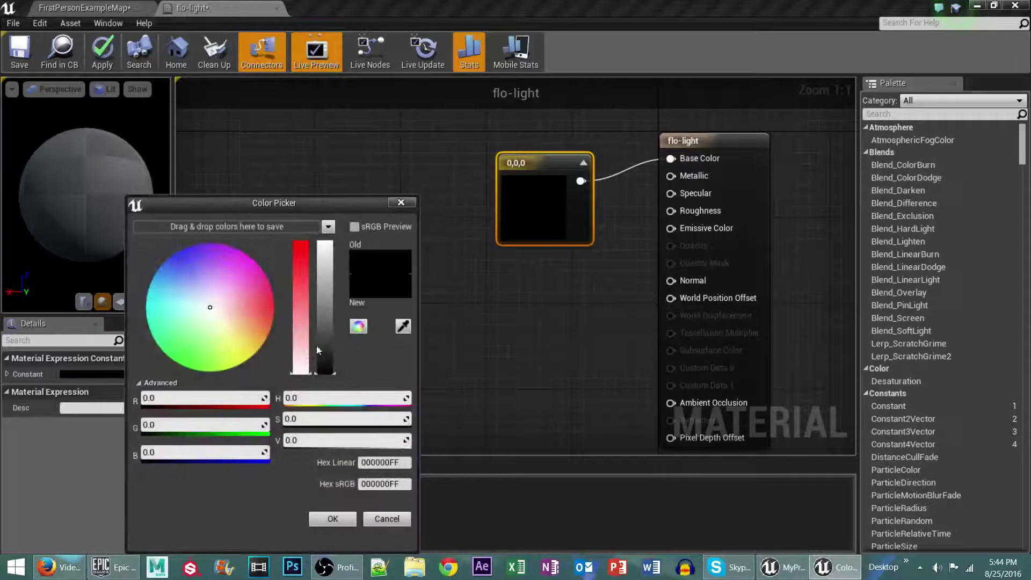
drag(325, 344, 325, 242)
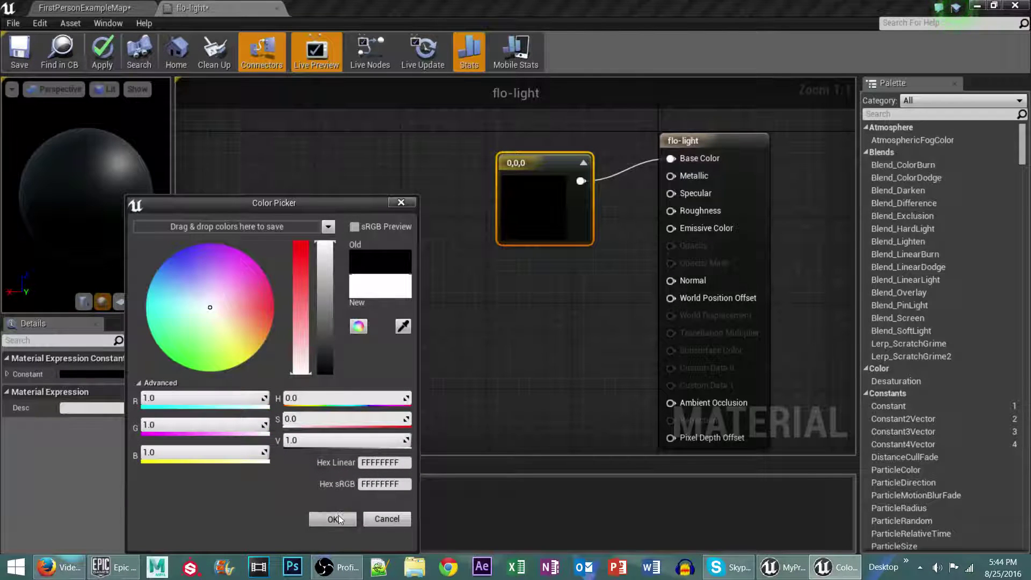
click(333, 518)
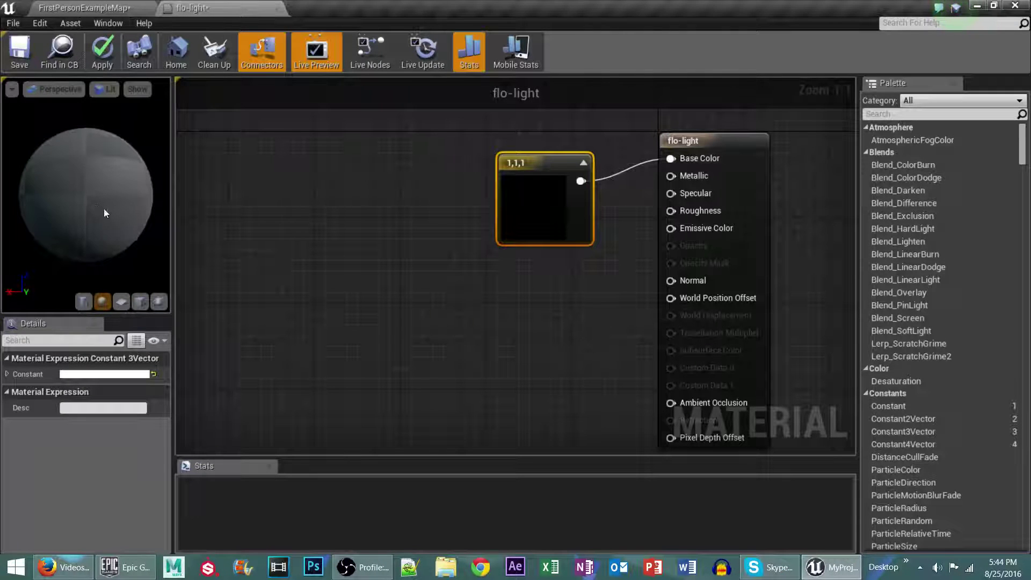
mouse_move(86, 195)
mouse_down()
mouse_move(59, 196)
mouse_move(108, 199)
mouse_move(1, 182)
mouse_up()
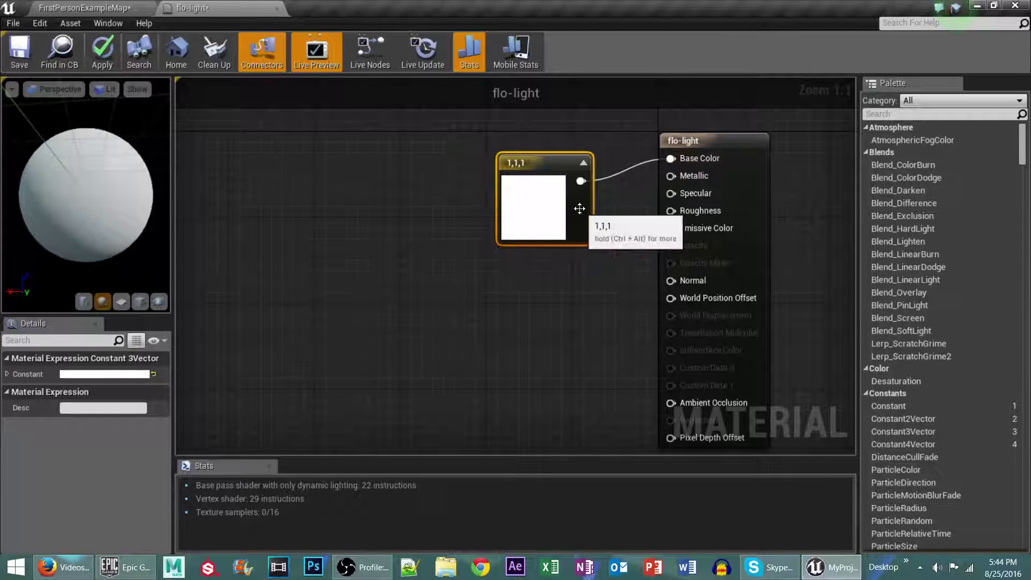
drag(575, 210, 510, 187)
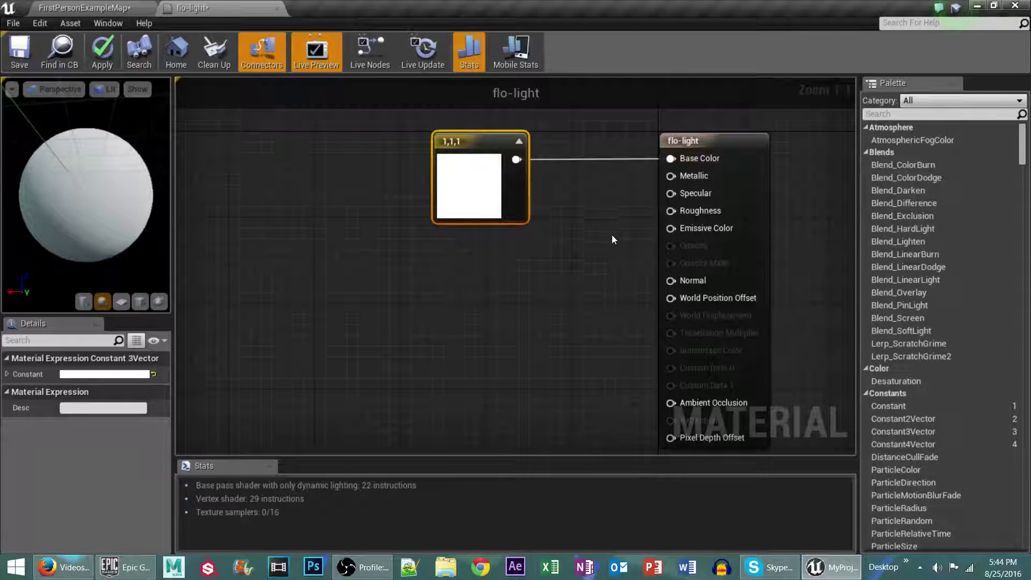
Step: Duplicate the white constant node and place the copy below the original
click(502, 251)
click(486, 170)
key(ctrl+c)
key(ctrl+v)
drag(532, 300, 467, 300)
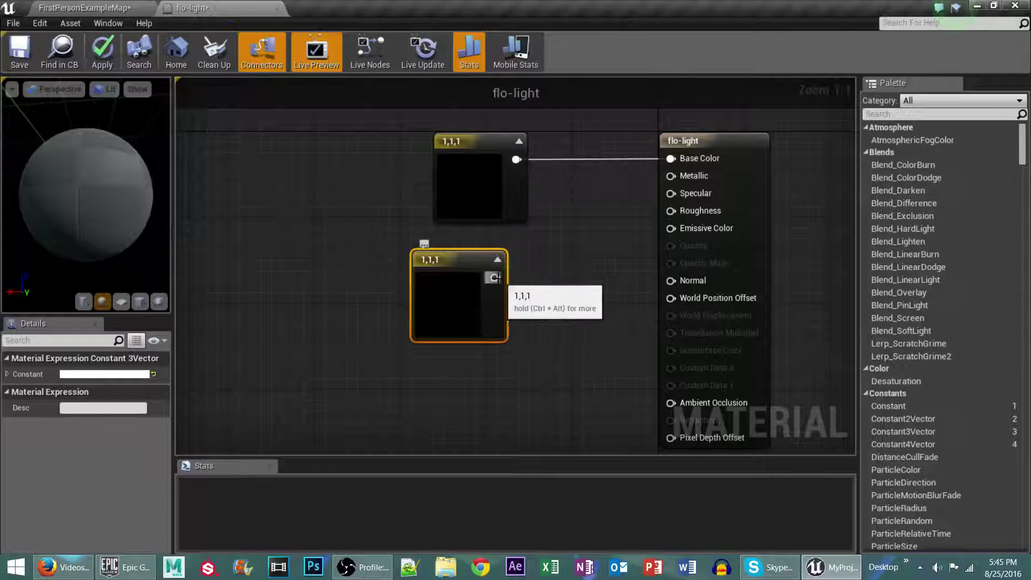
Step: Add a Multiply node, feed the copied white constant into its A input, and connect its output to Emissive Color
click(535, 279)
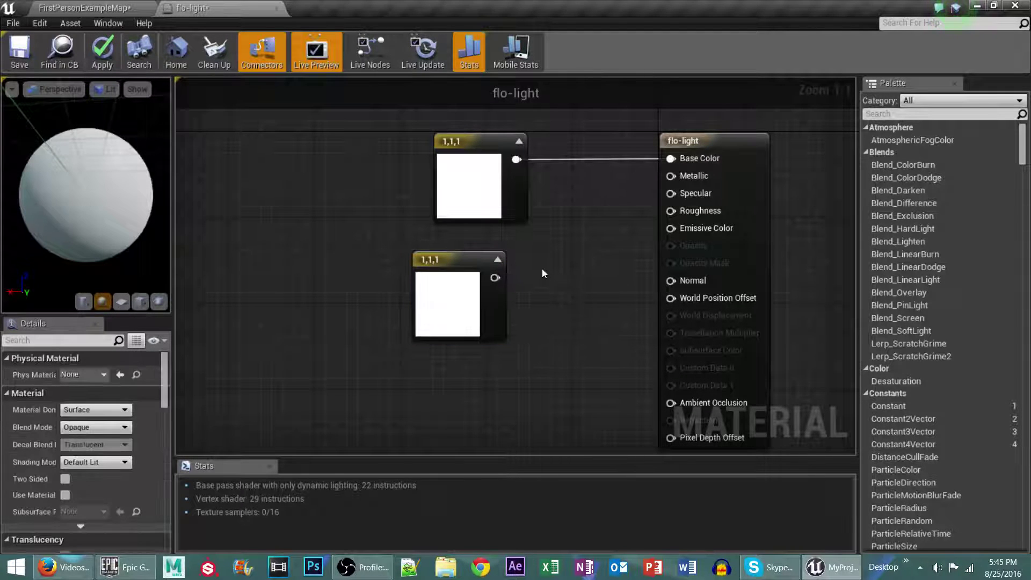
click(544, 270)
drag(495, 278, 672, 228)
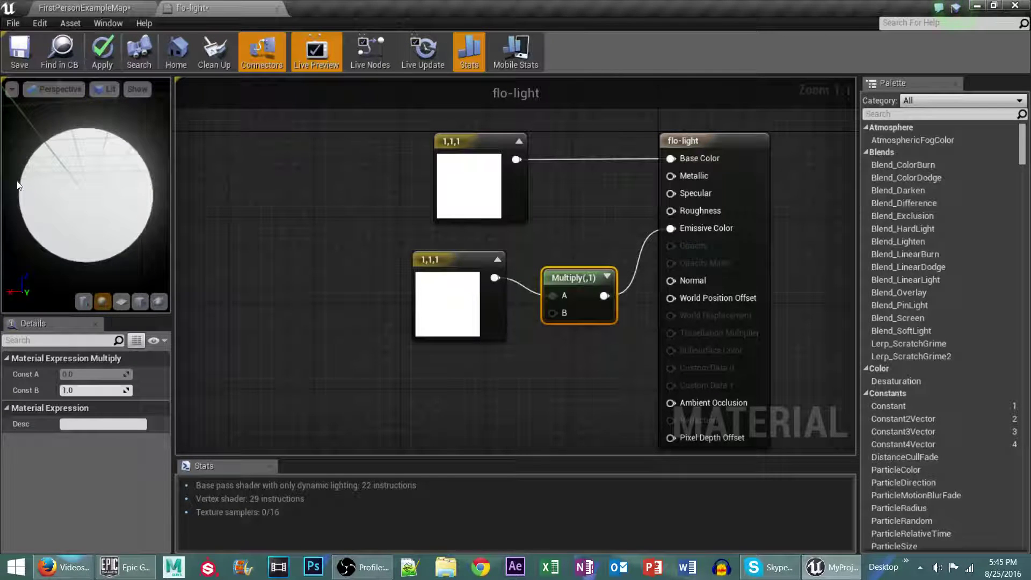
Step: Switch the material preview shape to a cube and inspect its glow from several angles
drag(17, 187, 65, 189)
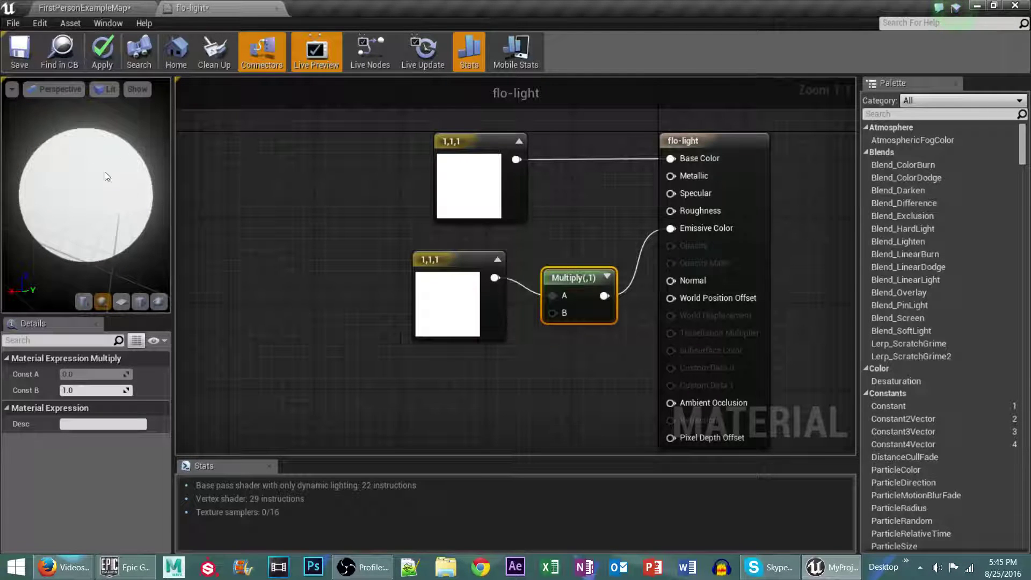
click(139, 302)
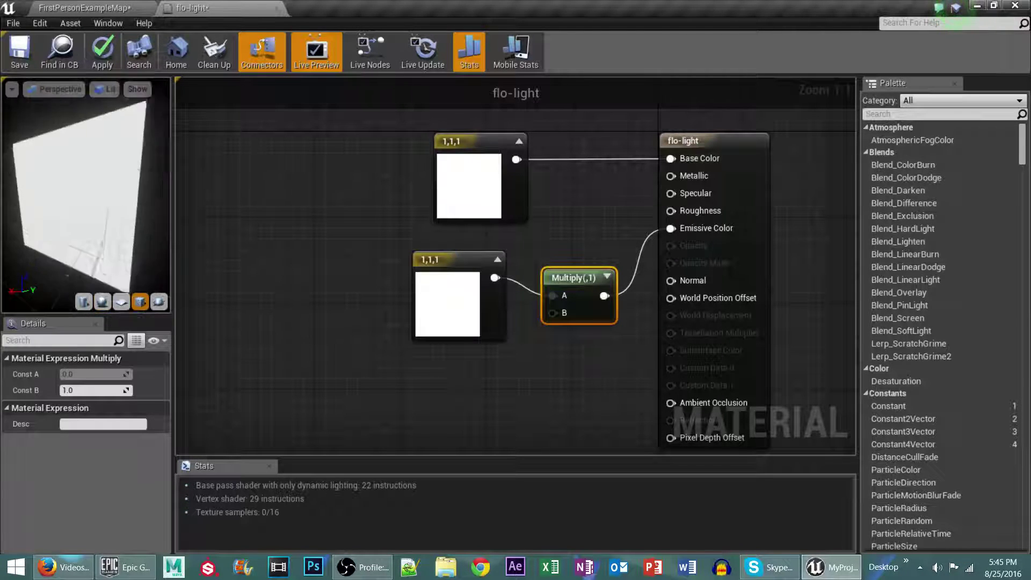
drag(80, 215, 134, 209)
drag(97, 179, 82, 182)
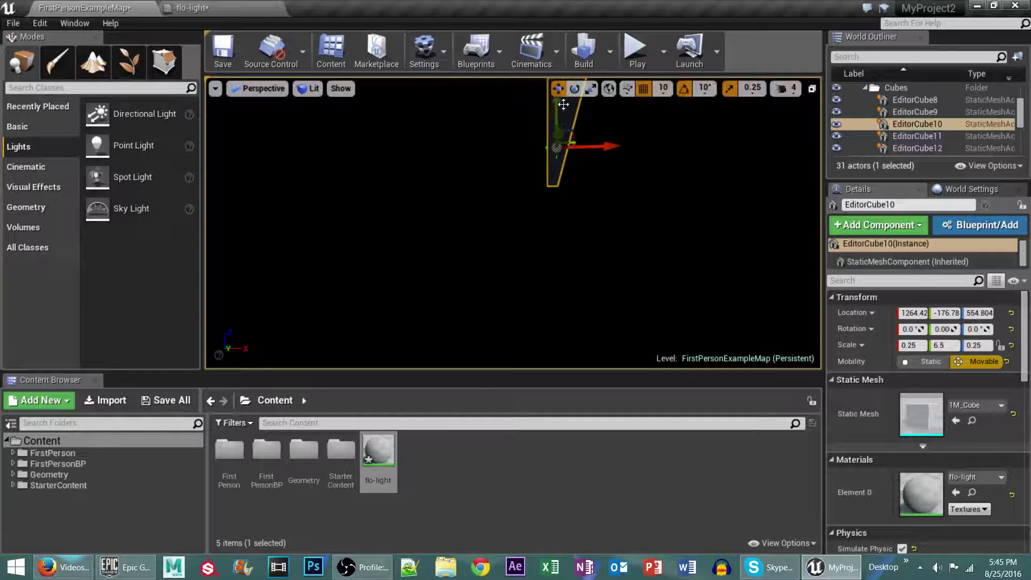
click(191, 7)
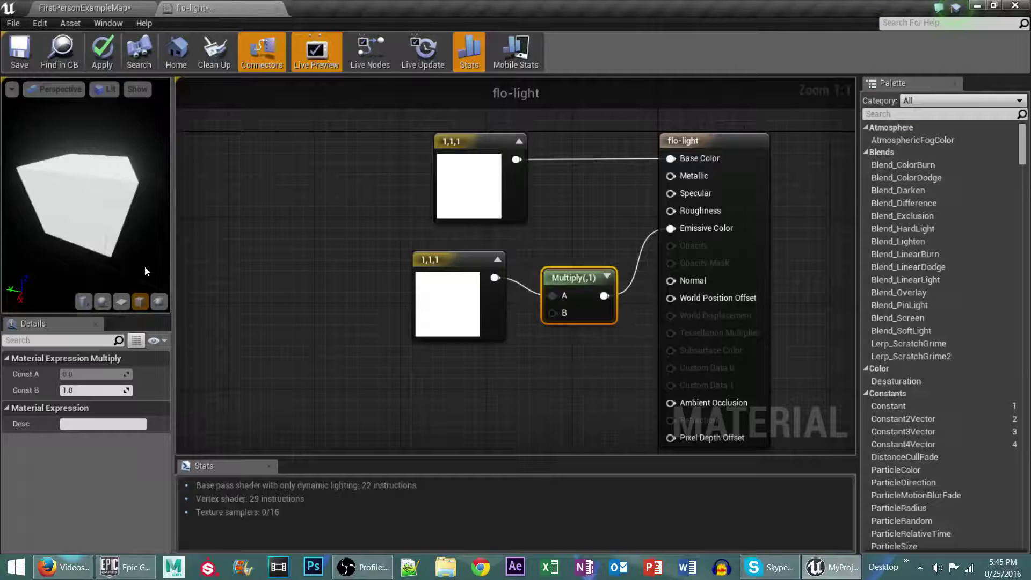
Step: Try to preview the material on a custom mesh asset
click(158, 301)
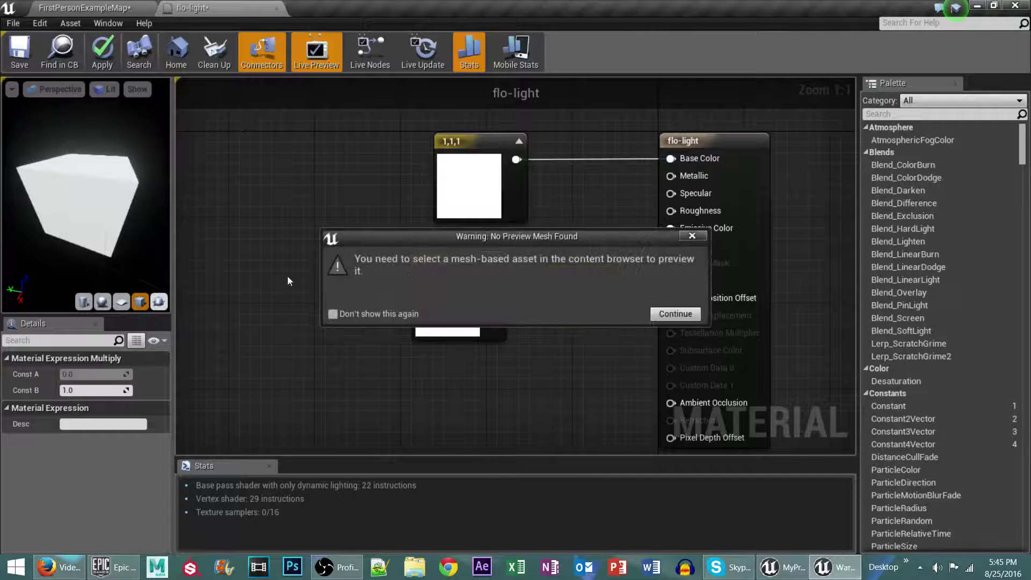
click(675, 313)
drag(64, 201, 27, 202)
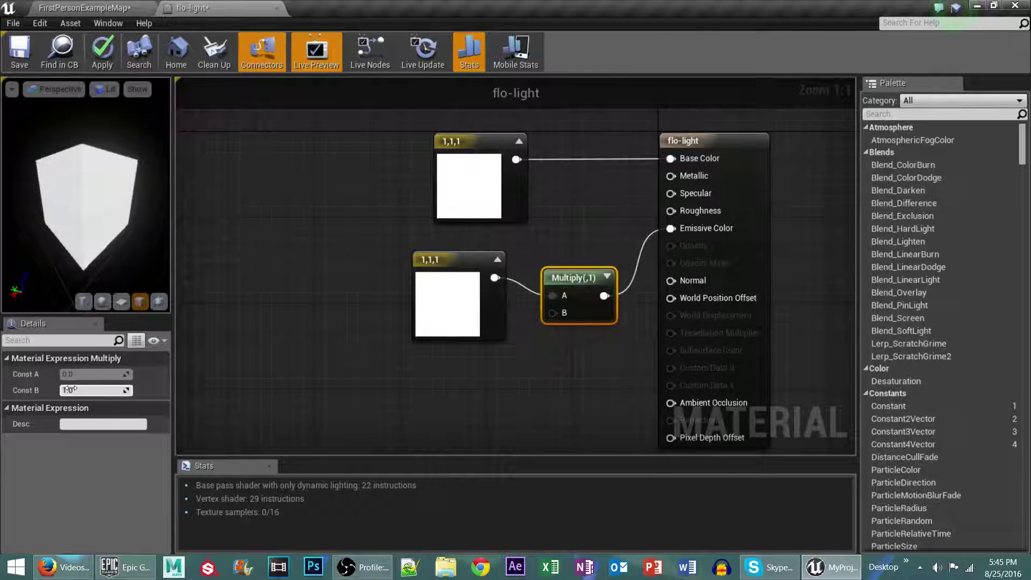
Step: Set the Multiply node's Const B to about 5.71 and inspect the stronger glow in the preview
drag(70, 388, 76, 388)
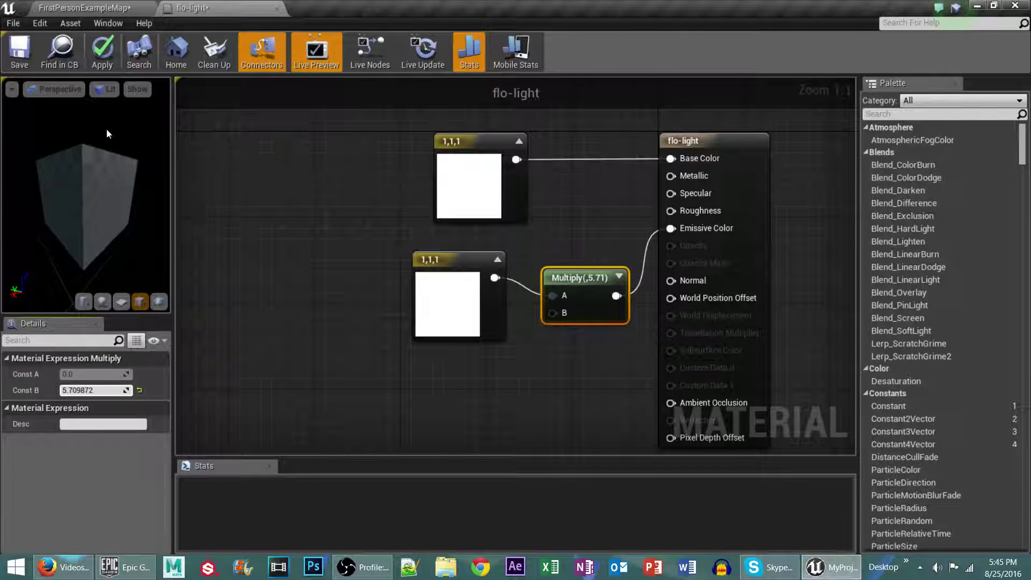
drag(101, 223, 116, 201)
scroll(102, 226, down, 5)
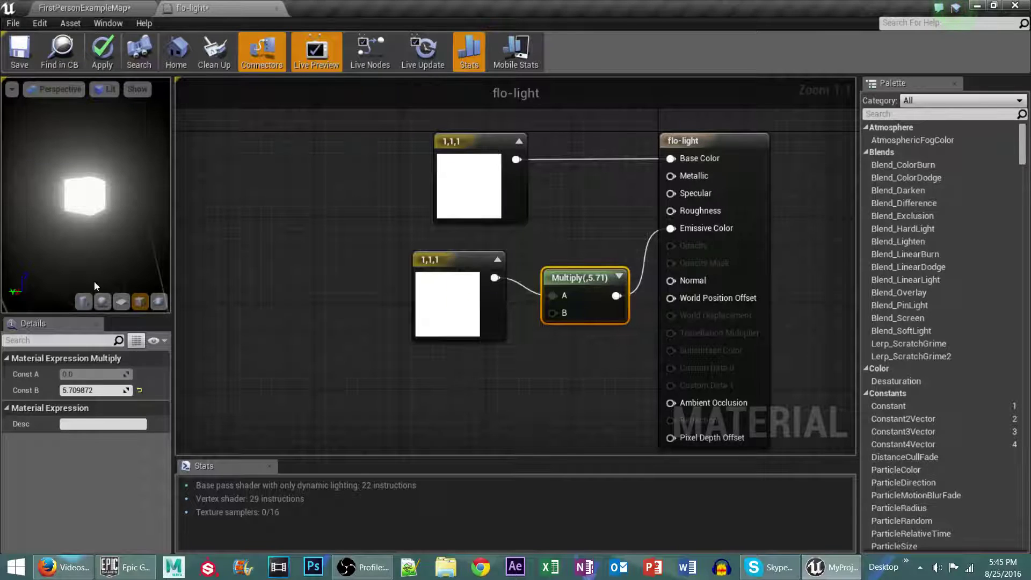
Step: Lower the Multiply node's Const B to 3 and inspect the glow on the preview cube
drag(98, 390, 82, 390)
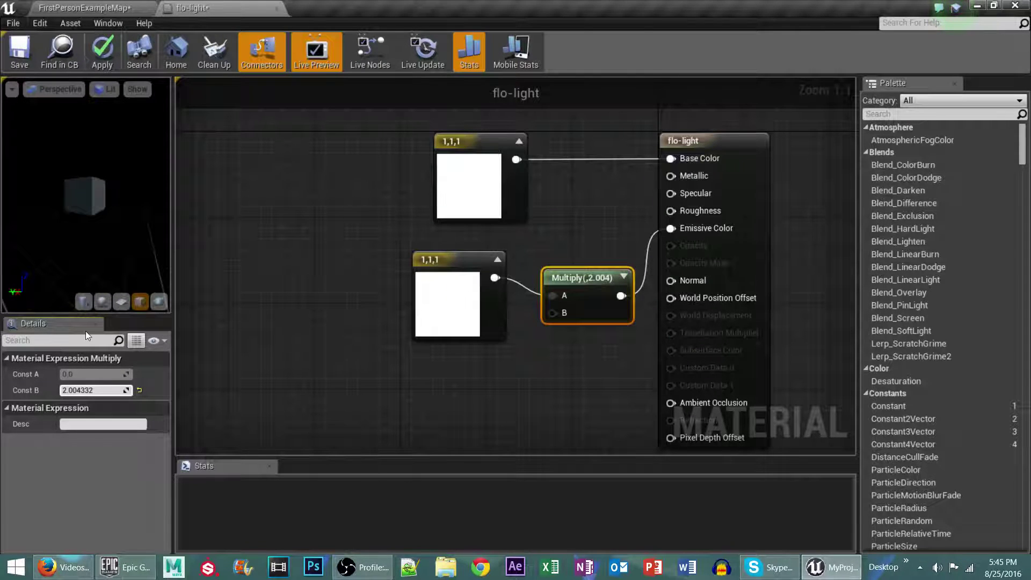
scroll(107, 189, up, 5)
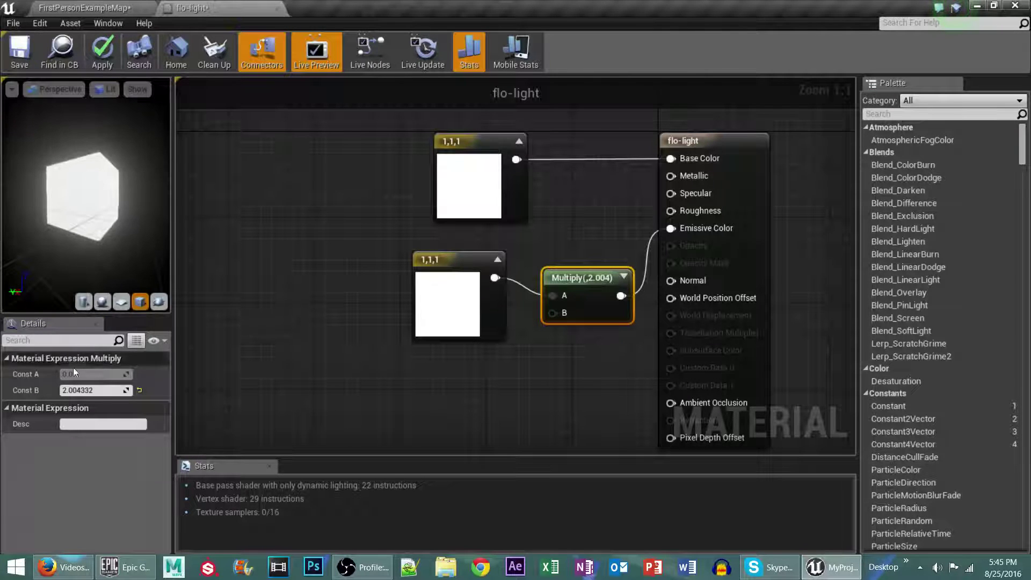
click(69, 391)
text(3)
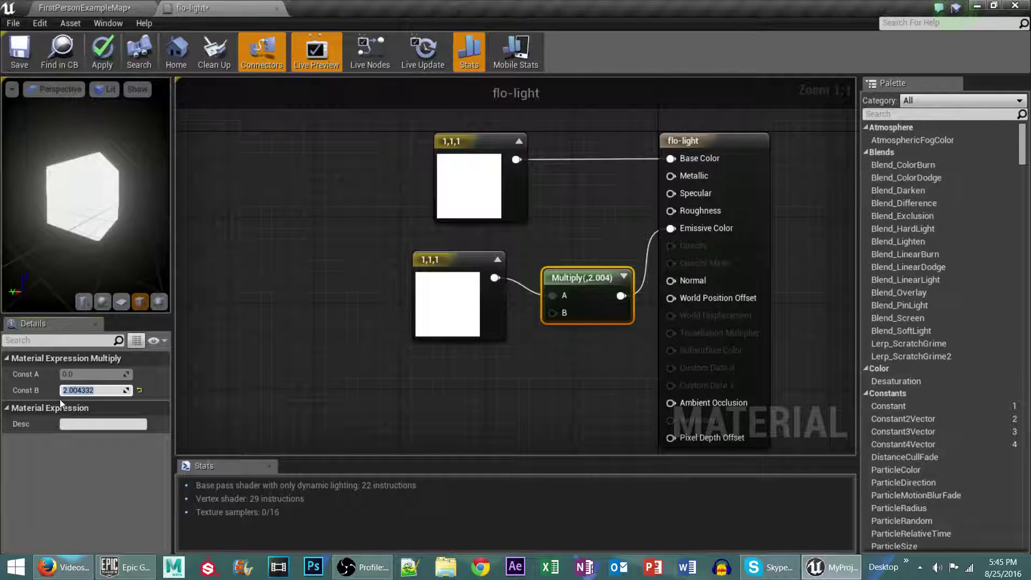
key(Return)
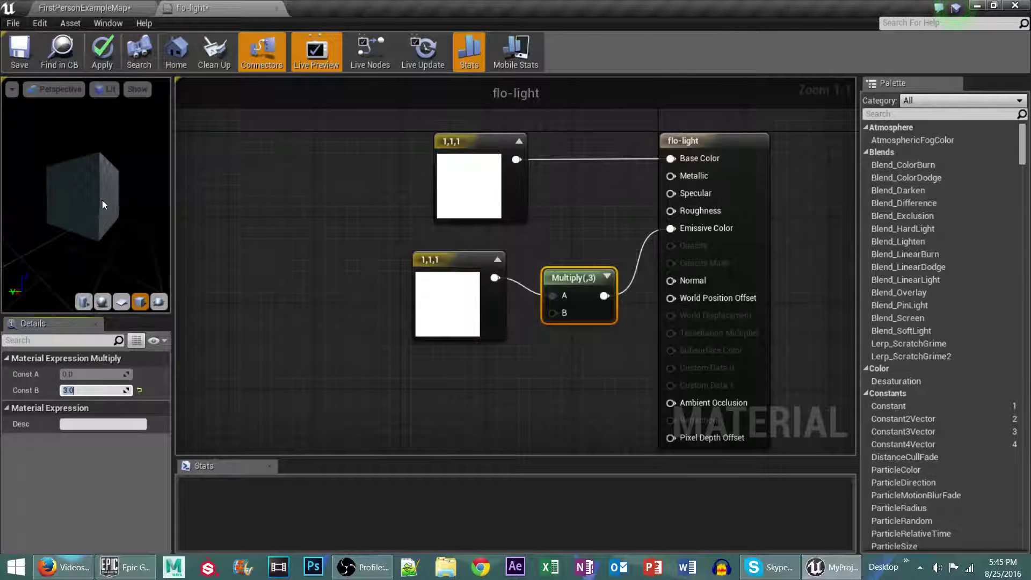
drag(102, 201, 131, 199)
Step: Try a blue emissive color of 0, 0.298, 1 on the constant feeding the Multiply node
click(466, 308)
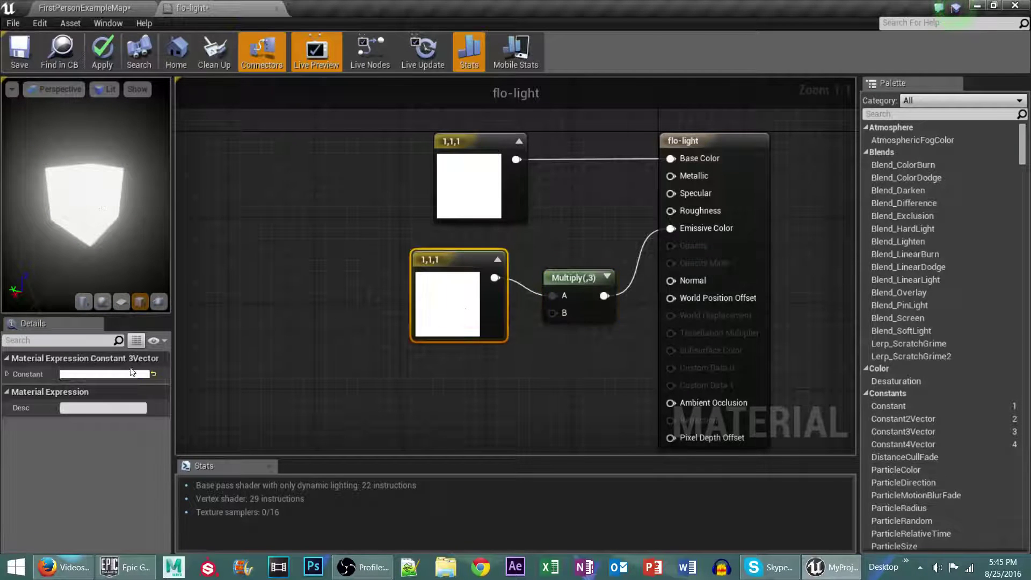
click(85, 374)
drag(188, 304, 138, 261)
click(318, 517)
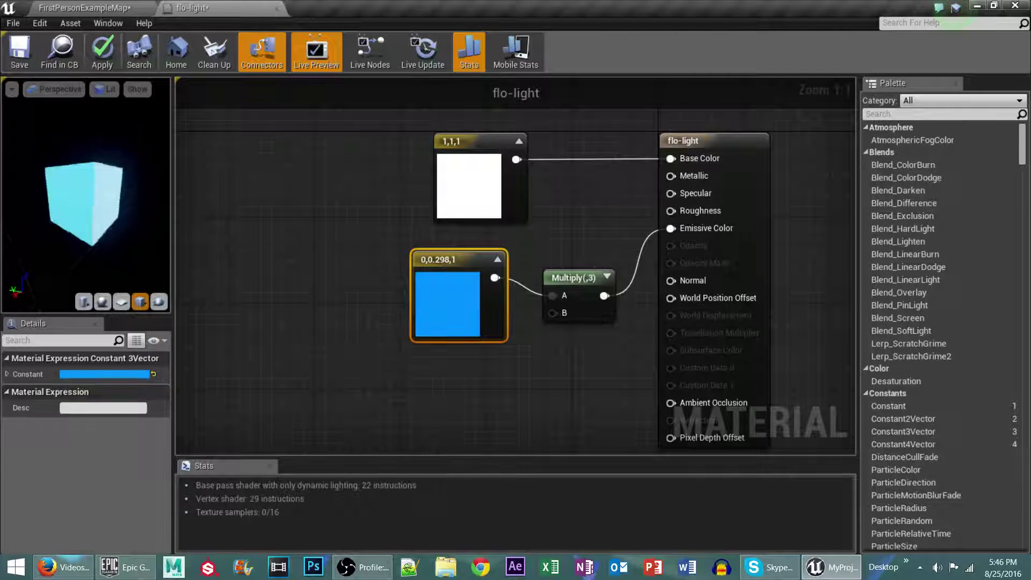
Step: Return the color of the constant feeding the Multiply node to white
click(94, 373)
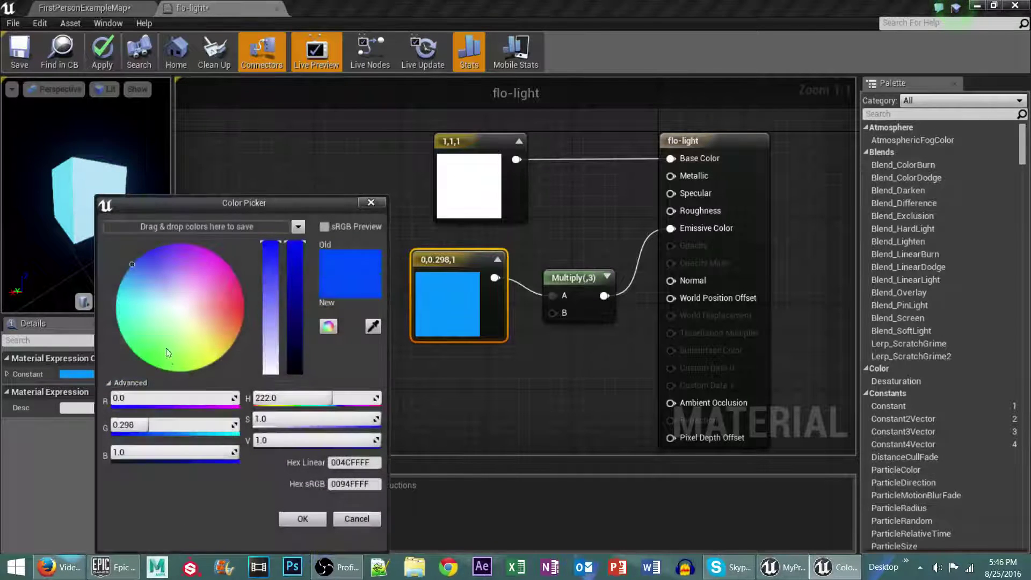
drag(271, 365, 271, 388)
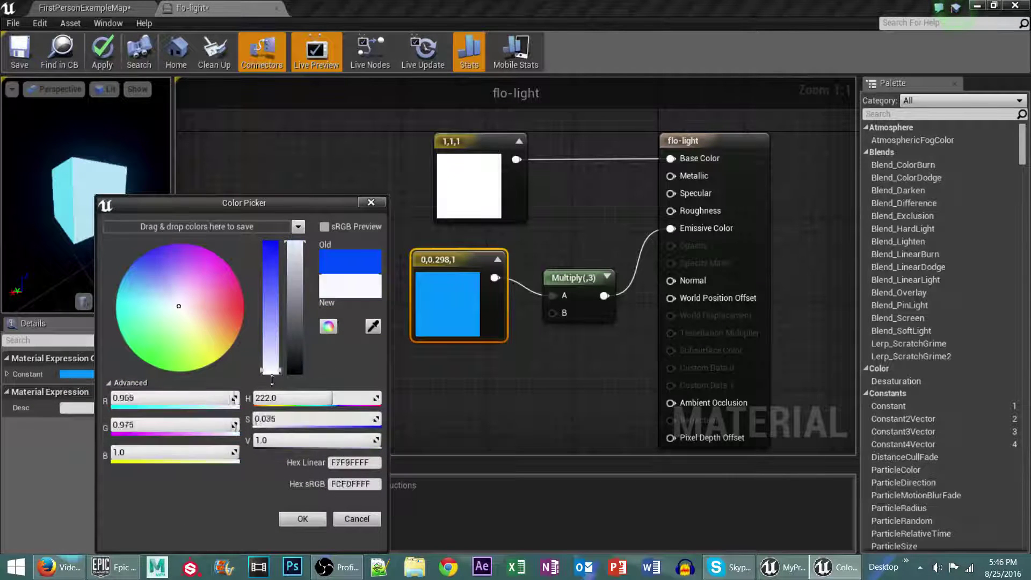
click(301, 517)
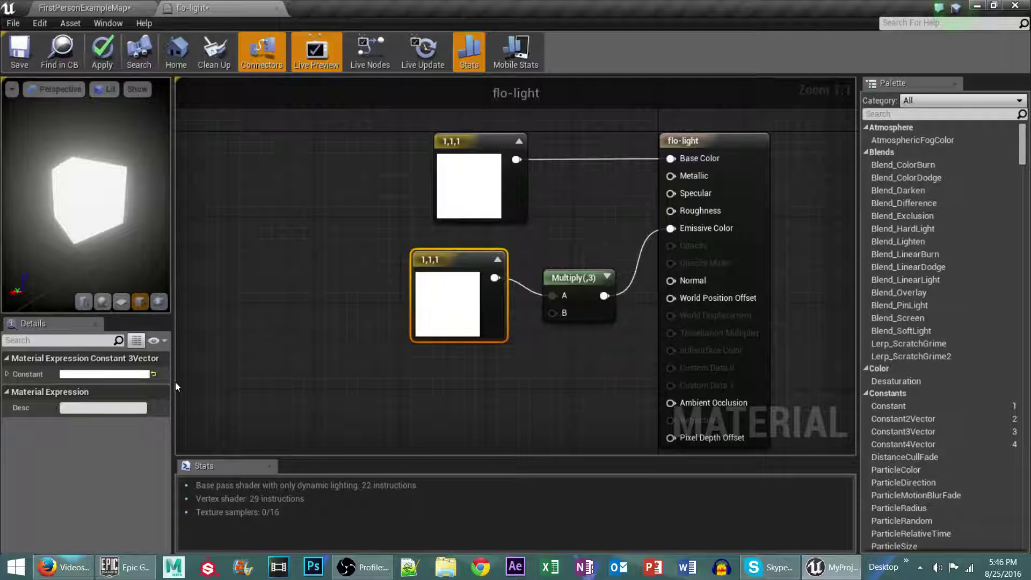
Step: Apply the flo-light material changes and inspect the glowing tube in the FirstPersonExampleMap level
click(100, 56)
click(100, 9)
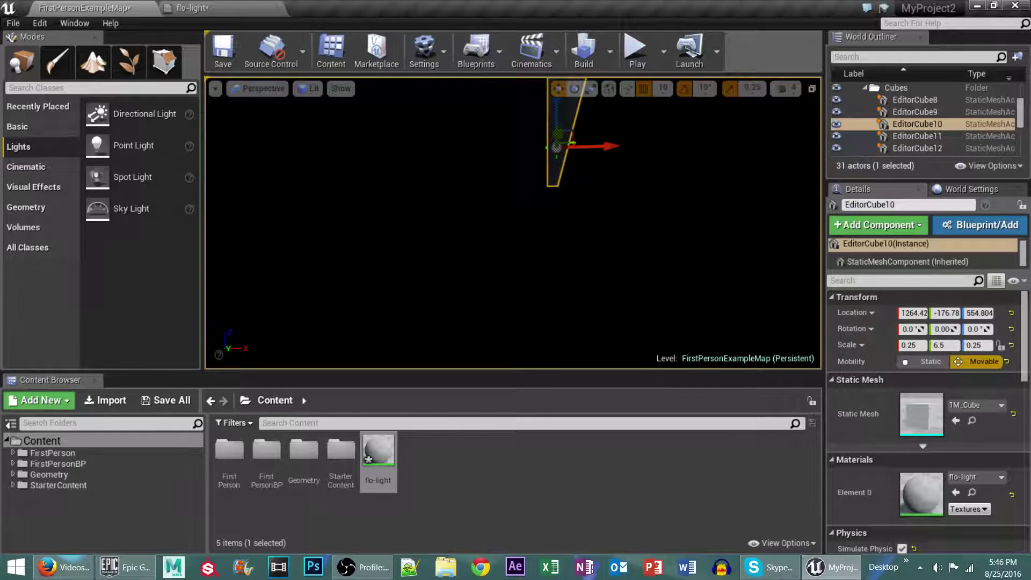
right_drag(599, 231, 609, 234)
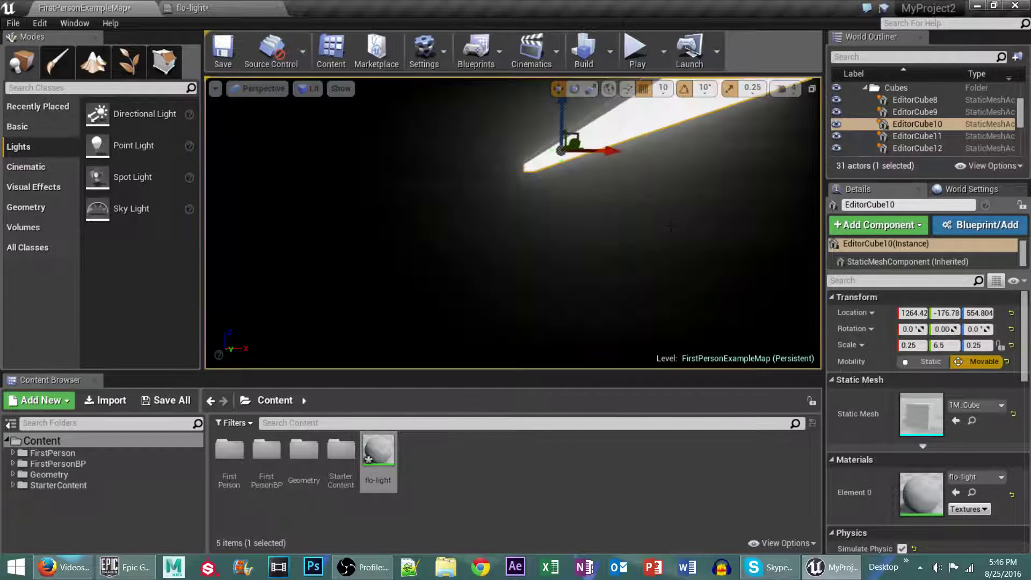
right_drag(674, 242, 578, 219)
scroll(913, 120, up, 5)
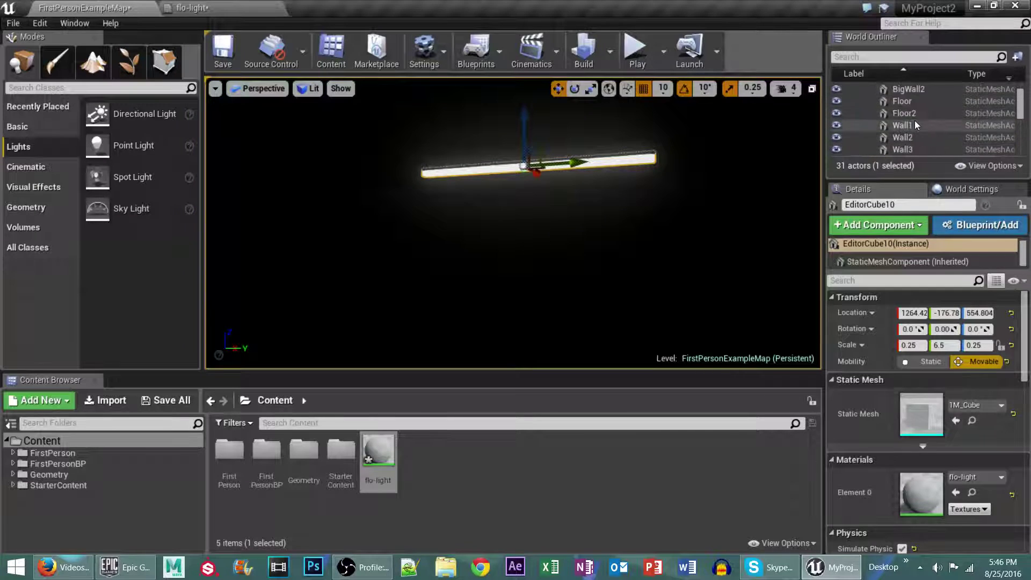
Step: Override the Bloom Intensity of the PostProcessVolume with about 3.23 and check the stronger glow around the tube
scroll(909, 124, down, 5)
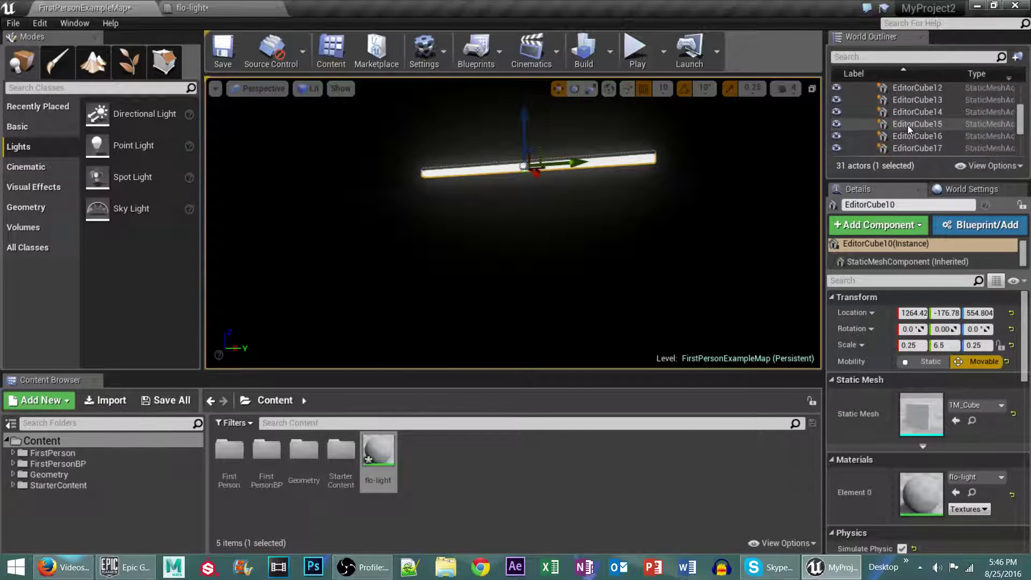
scroll(911, 129, up, 5)
click(924, 115)
scroll(885, 305, down, 5)
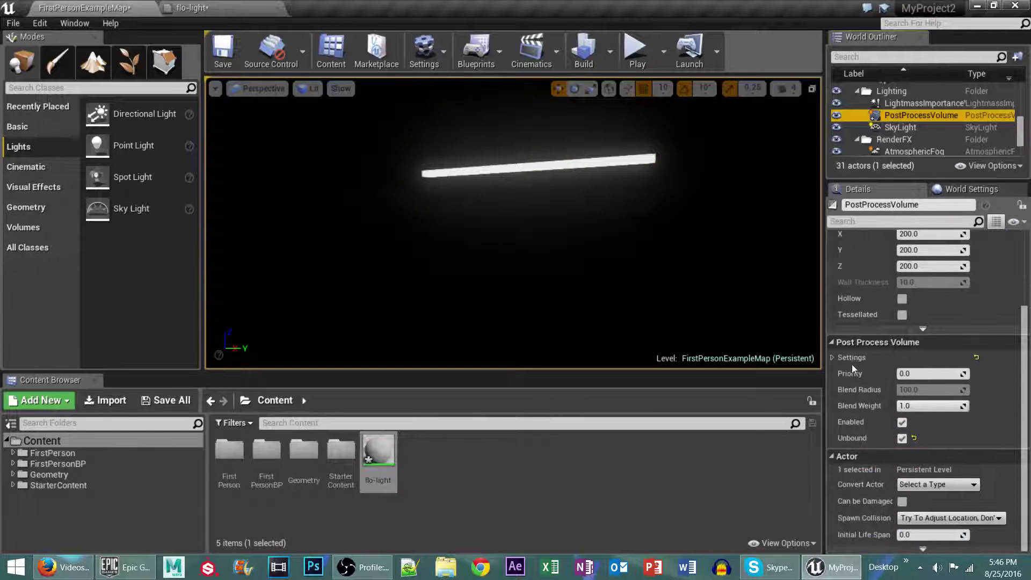
click(833, 358)
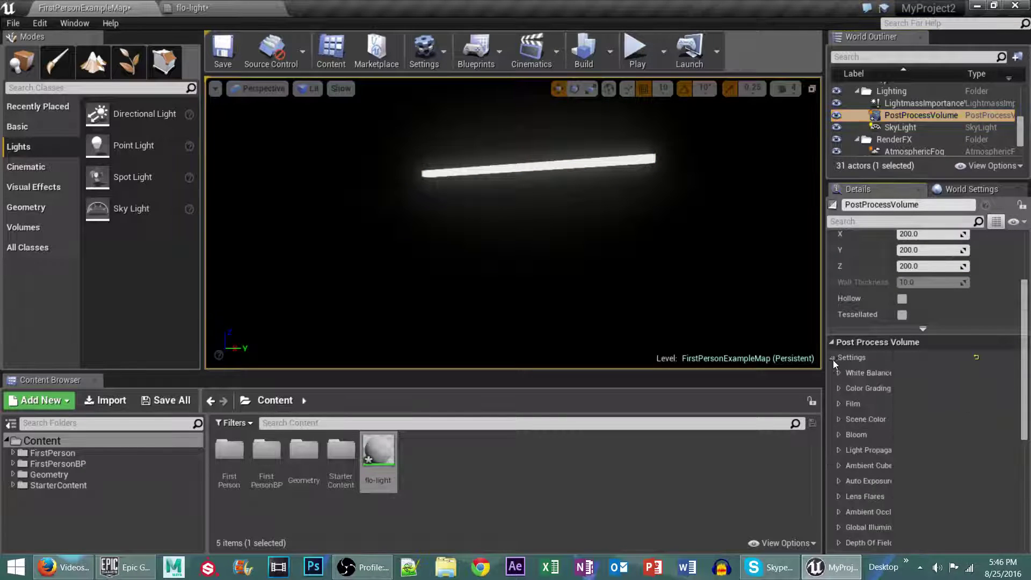
click(839, 435)
scroll(843, 429, down, 3)
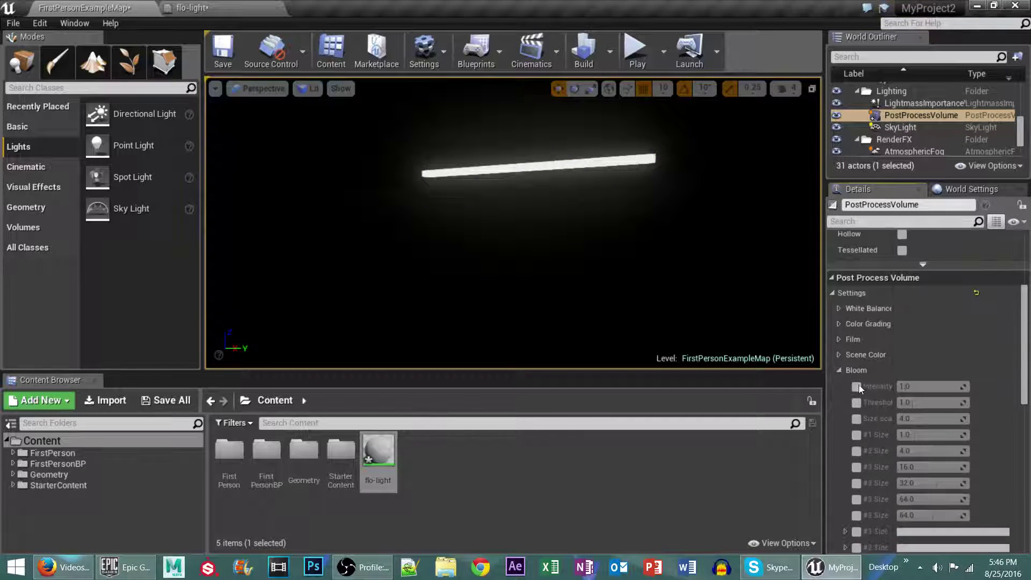
click(856, 386)
mouse_move(929, 386)
mouse_down()
mouse_move(982, 387)
mouse_move(927, 386)
mouse_up()
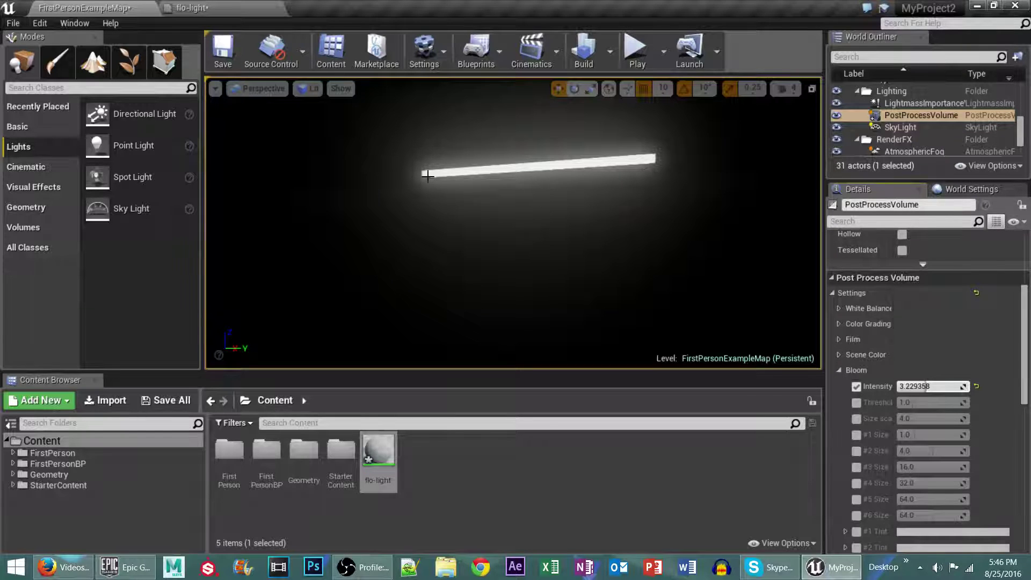
right_drag(584, 204, 430, 206)
Step: Make the hidden PointLight visible in the level and select it
scroll(899, 118, up, 6)
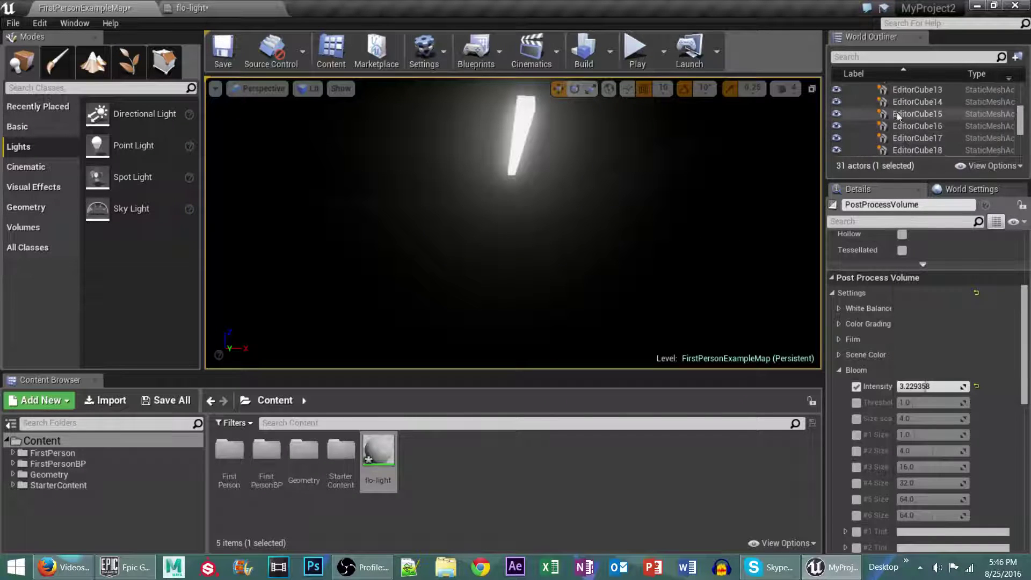
scroll(904, 130, down, 2)
scroll(904, 130, down, 5)
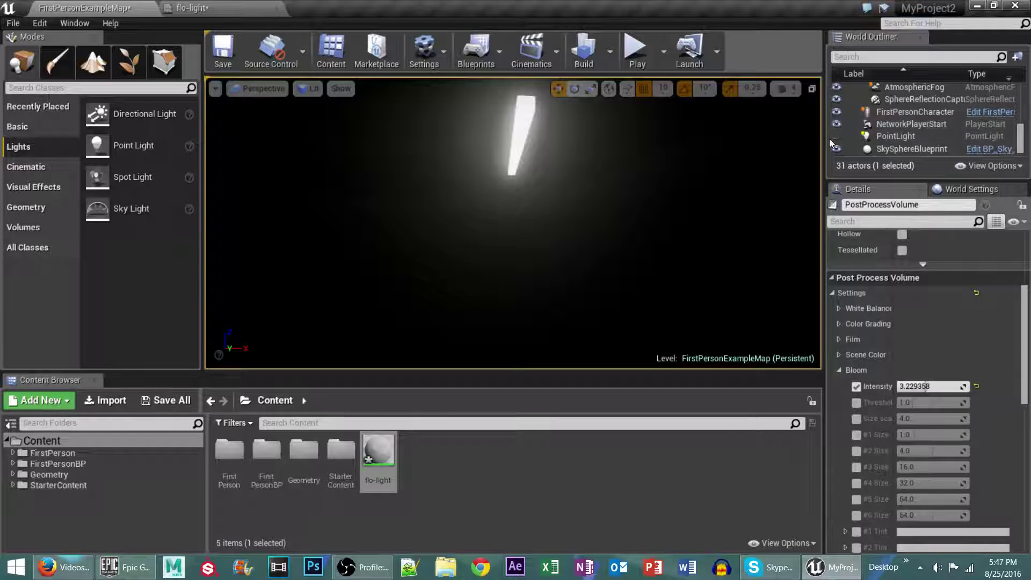
click(835, 136)
click(895, 137)
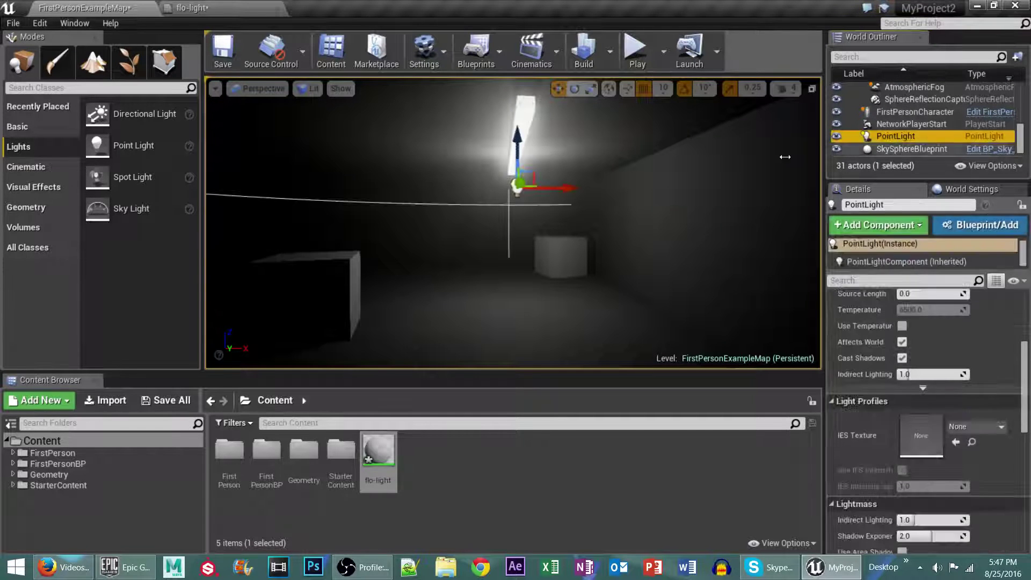
Step: Raise the point light up to the fluorescent tube near the ceiling
right_drag(515, 225, 639, 217)
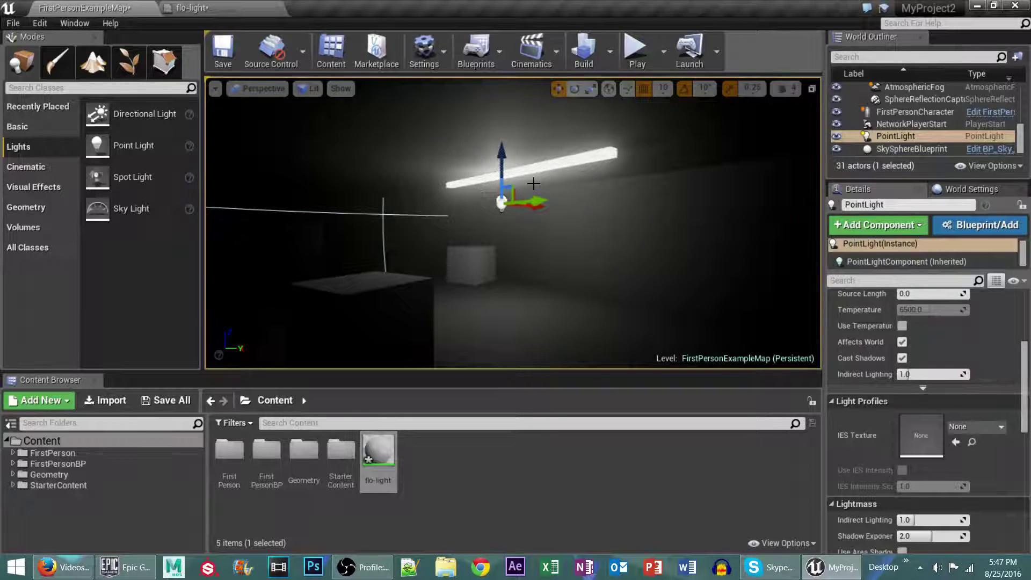
key(f)
alt+drag(618, 211, 547, 230)
drag(495, 173, 497, 127)
right_drag(559, 200, 618, 215)
Step: Add the light tube to the point light selection and duplicate the pair twice in a row along the ceiling
right_drag(398, 156, 452, 143)
ctrl+click(453, 157)
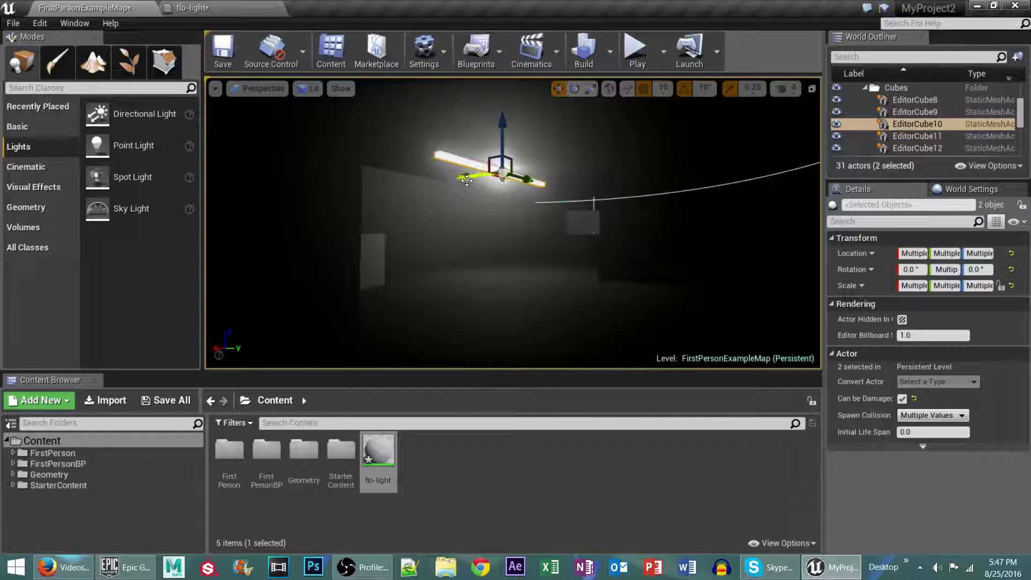
alt+drag(466, 180, 676, 151)
right_drag(545, 177, 607, 177)
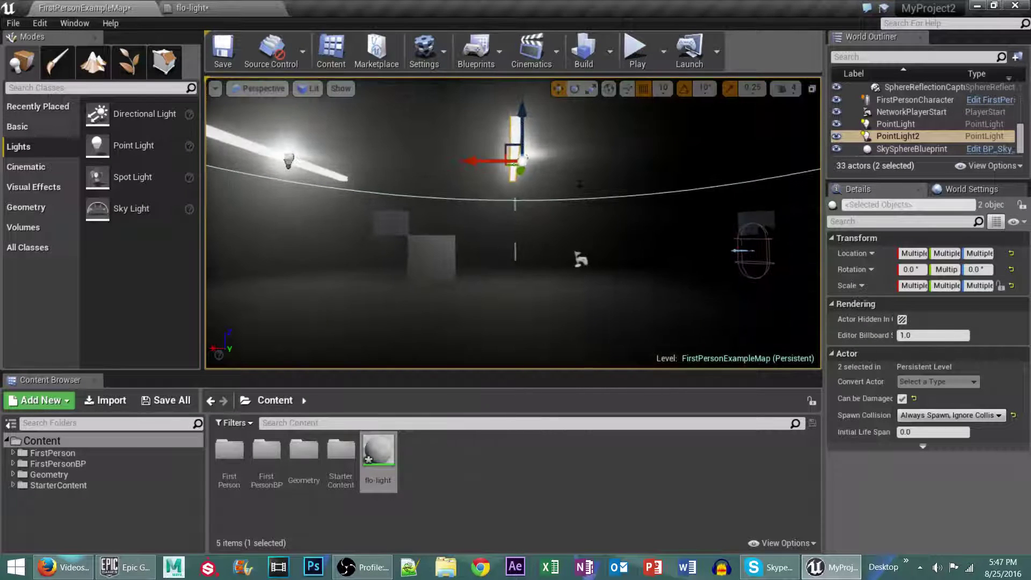
alt+drag(474, 161, 711, 167)
right_drag(631, 172, 693, 183)
Step: Make two more copies of the tube and point light pair to extend the row of ceiling lights
alt+drag(555, 147, 678, 161)
right_drag(678, 161, 690, 182)
key(f)
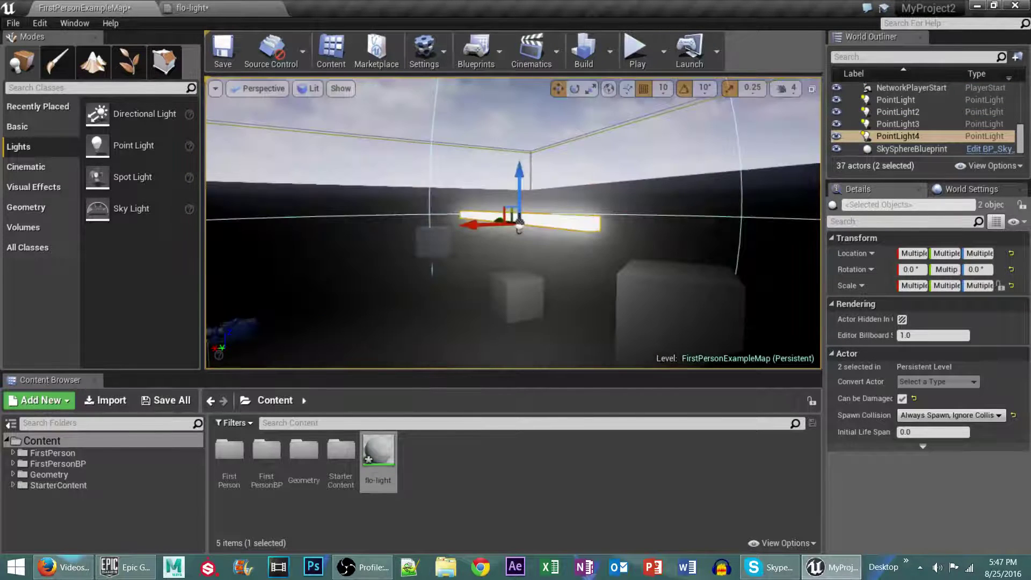
alt+drag(605, 253, 572, 209)
drag(470, 222, 728, 245)
right_drag(728, 244, 810, 273)
Step: Lower the SphereReflectionCapture to a Z location of 234 cm, close to the floor
scroll(953, 135, up, 3)
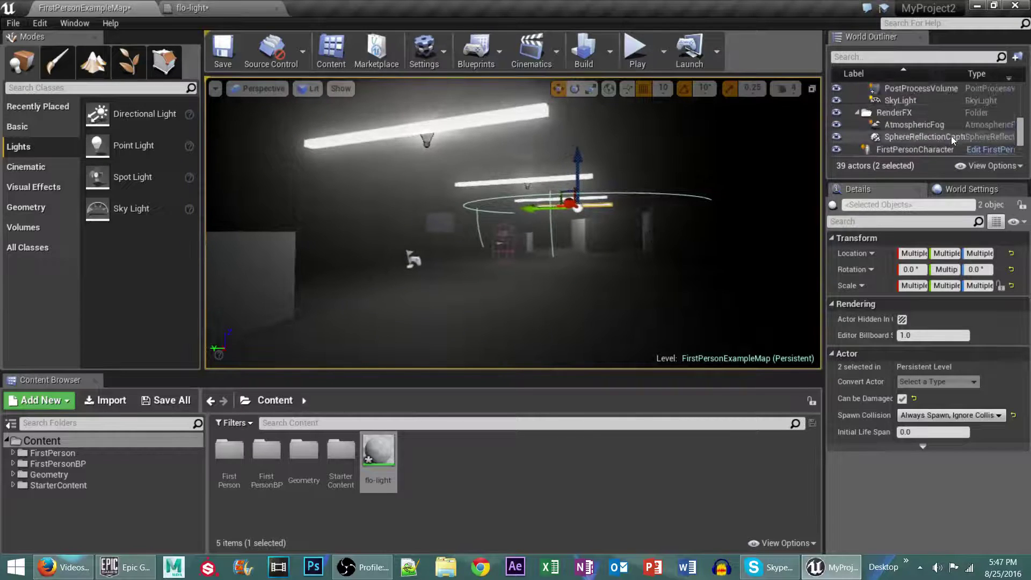
click(933, 141)
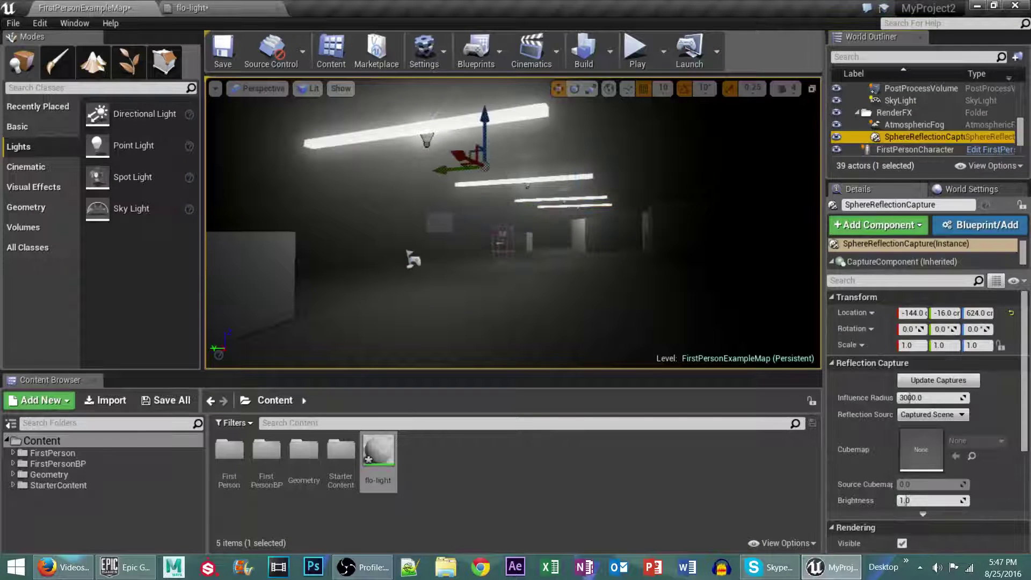
drag(490, 118, 497, 209)
key(f)
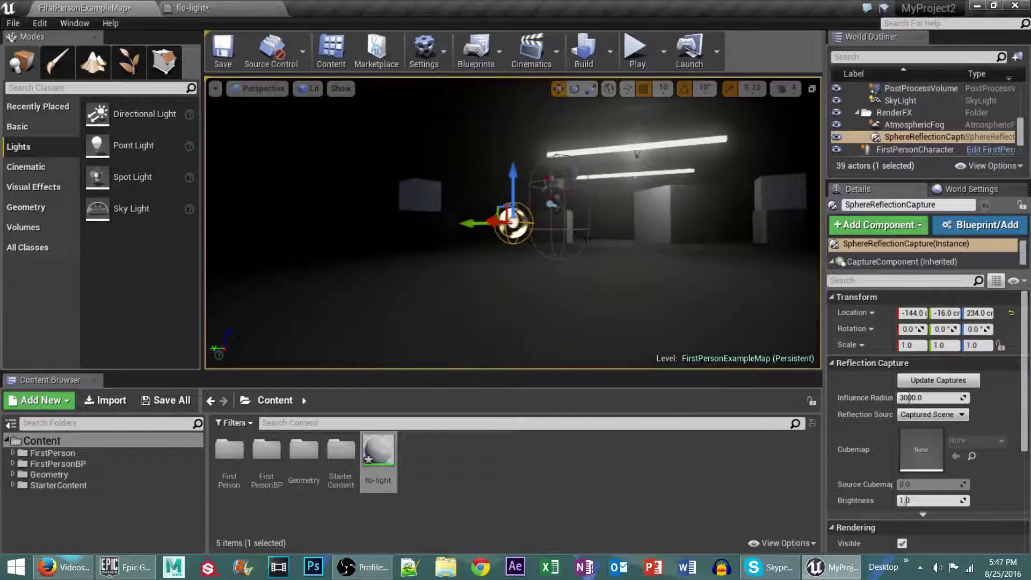
scroll(561, 236, down, 10)
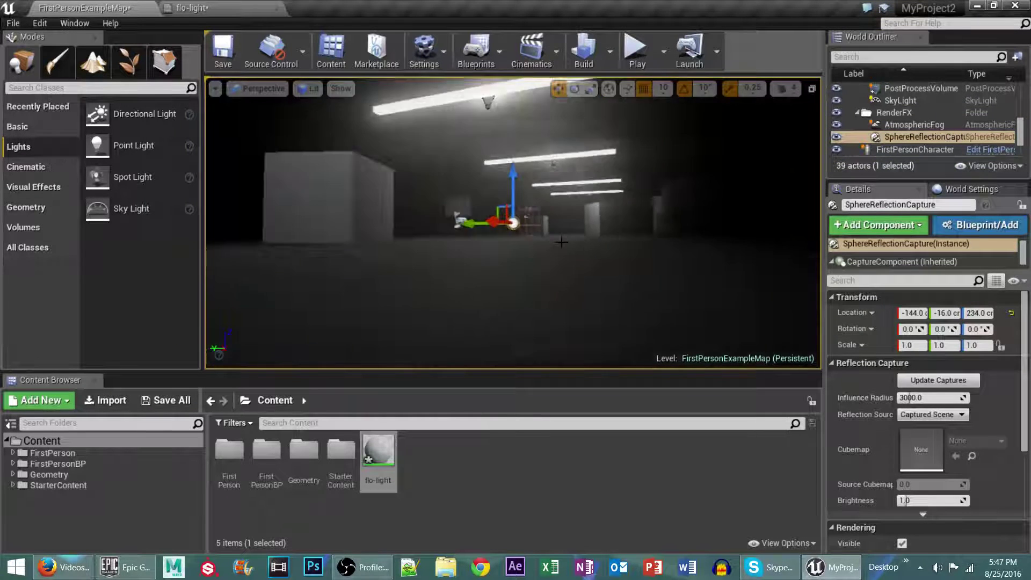
scroll(561, 237, down, 6)
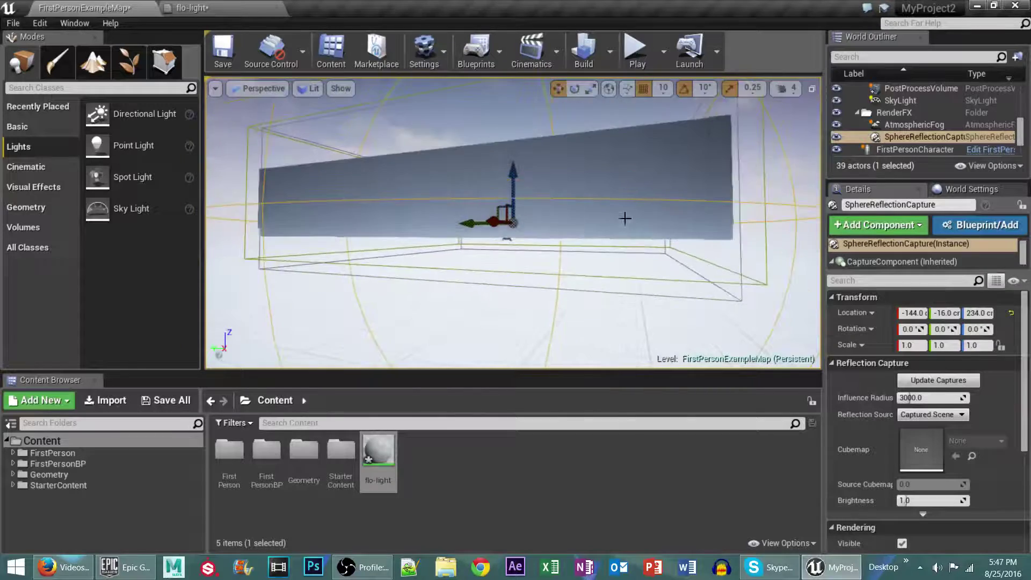
Step: Create a new material named floor and assign it to the arena's Floor mesh as Element 0
alt+drag(625, 219, 478, 226)
alt+drag(561, 236, 561, 236)
alt+drag(432, 173, 433, 172)
click(405, 219)
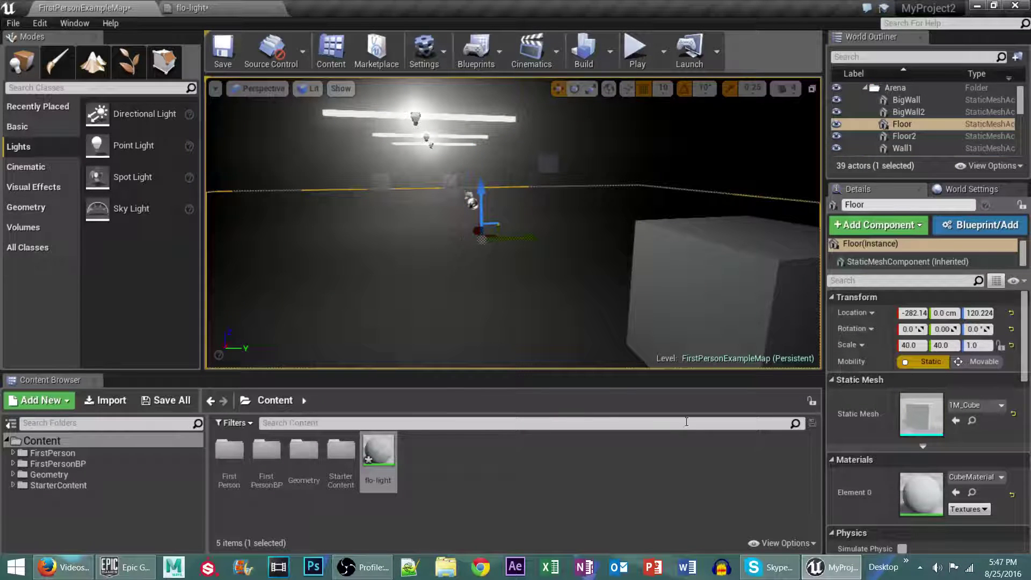
right_click(421, 464)
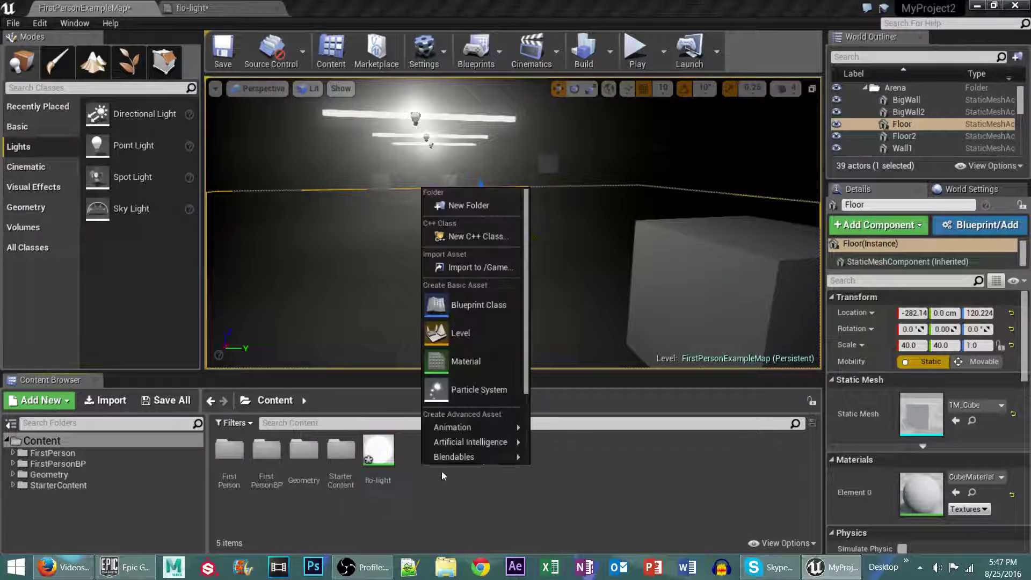
click(462, 356)
text(floor)
key(Return)
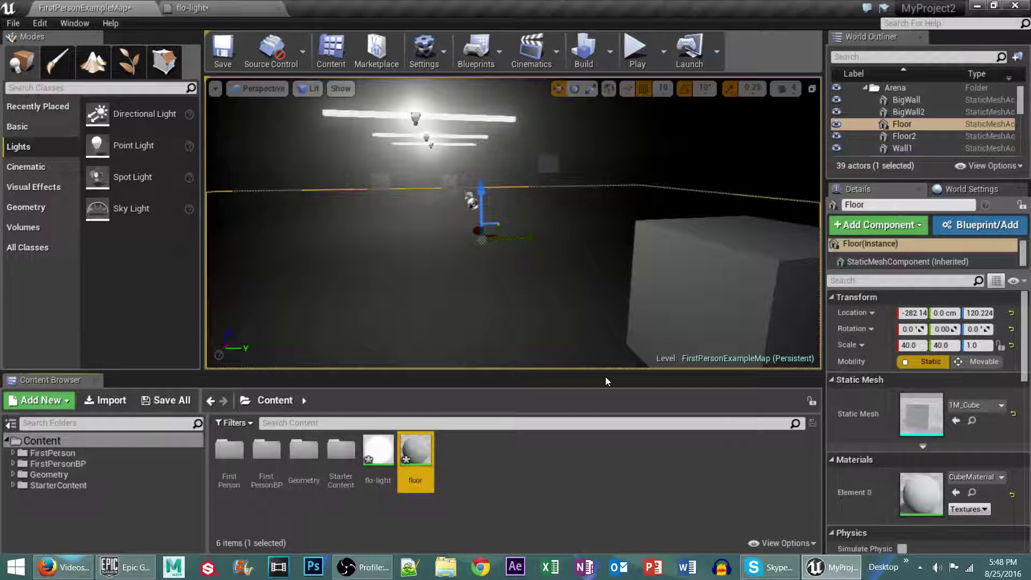
drag(422, 451, 921, 493)
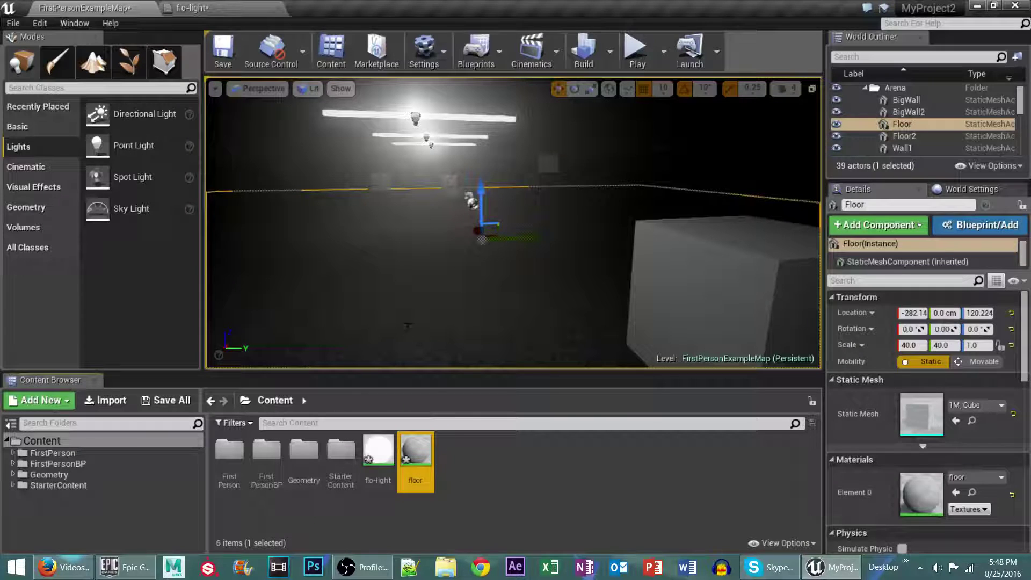
Step: Open the floor material, add a Constant3Vector node, and connect it to Base Color
double_click(416, 457)
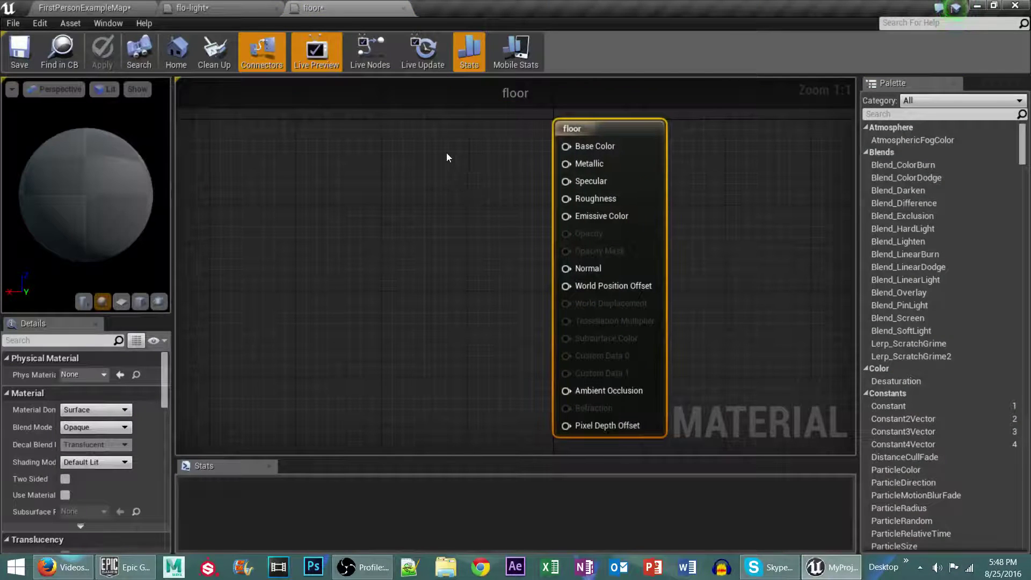
click(382, 129)
drag(467, 151, 568, 152)
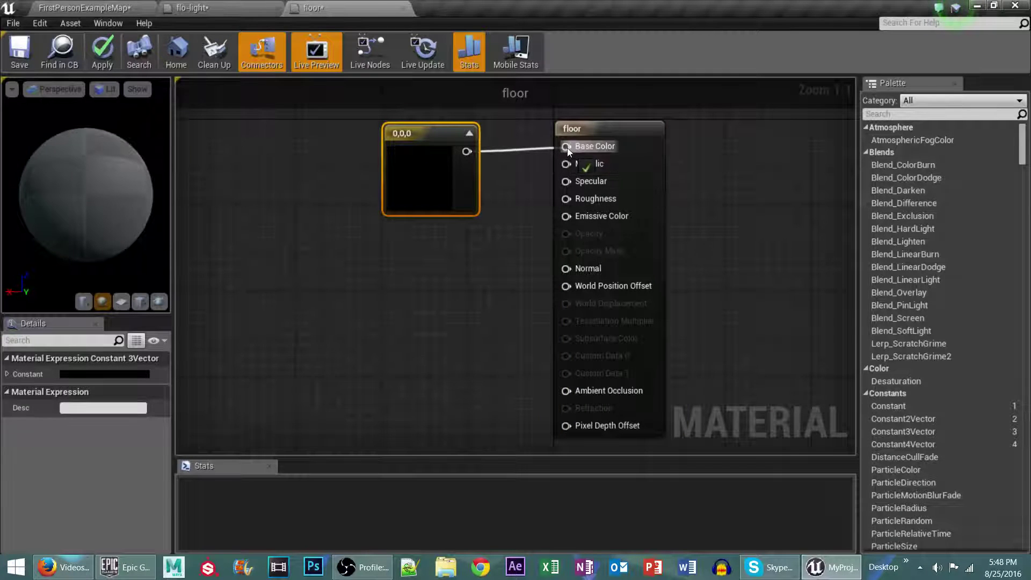
Step: Set the floor material's Constant3Vector base colour to blue, 0.106, 0.39, 0.62
click(106, 375)
drag(167, 294, 144, 283)
drag(305, 286, 306, 292)
click(314, 518)
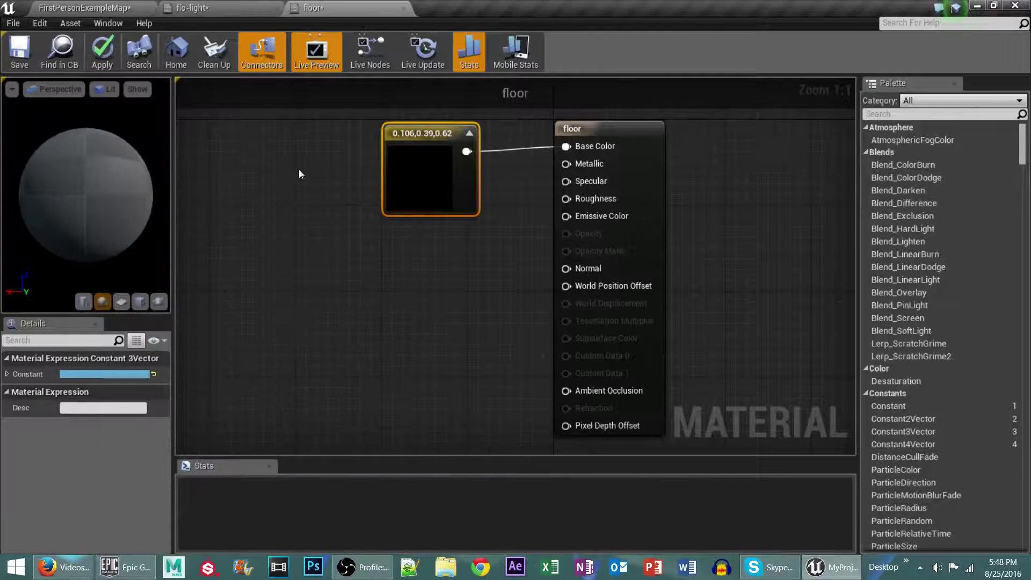
right_drag(445, 235, 475, 253)
drag(490, 215, 461, 212)
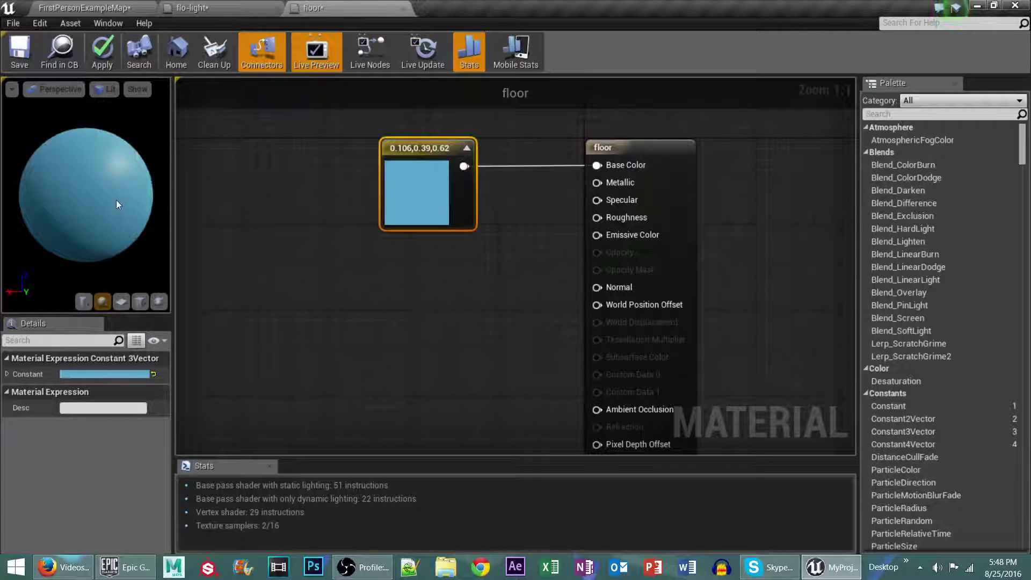
click(497, 262)
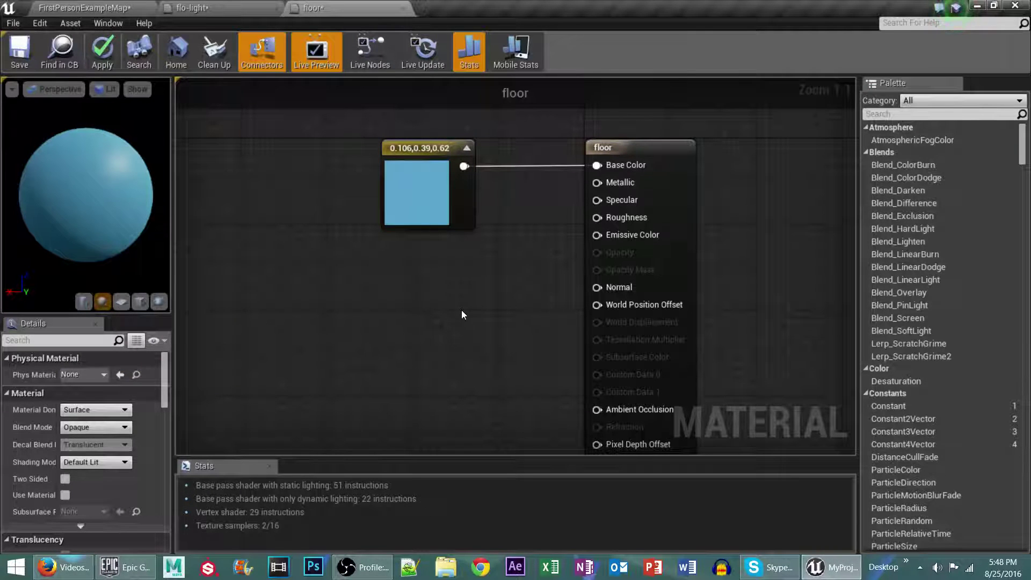
Step: Add a Constant node with a value of 0.2, connect it to Roughness, apply the floor material, and return to the level
click(467, 298)
drag(490, 325, 599, 218)
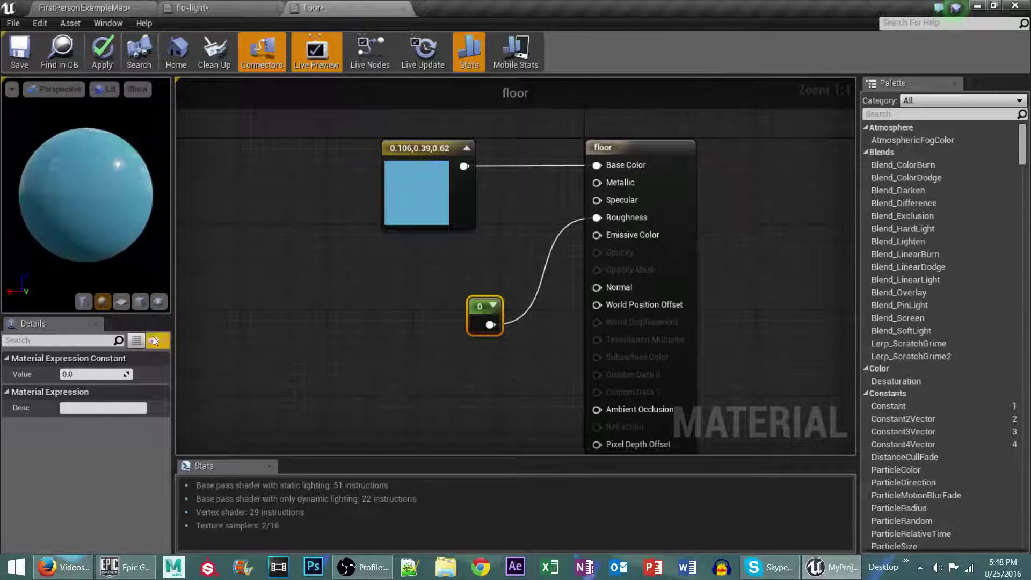
mouse_move(99, 163)
mouse_down()
mouse_move(115, 164)
mouse_move(99, 166)
mouse_up()
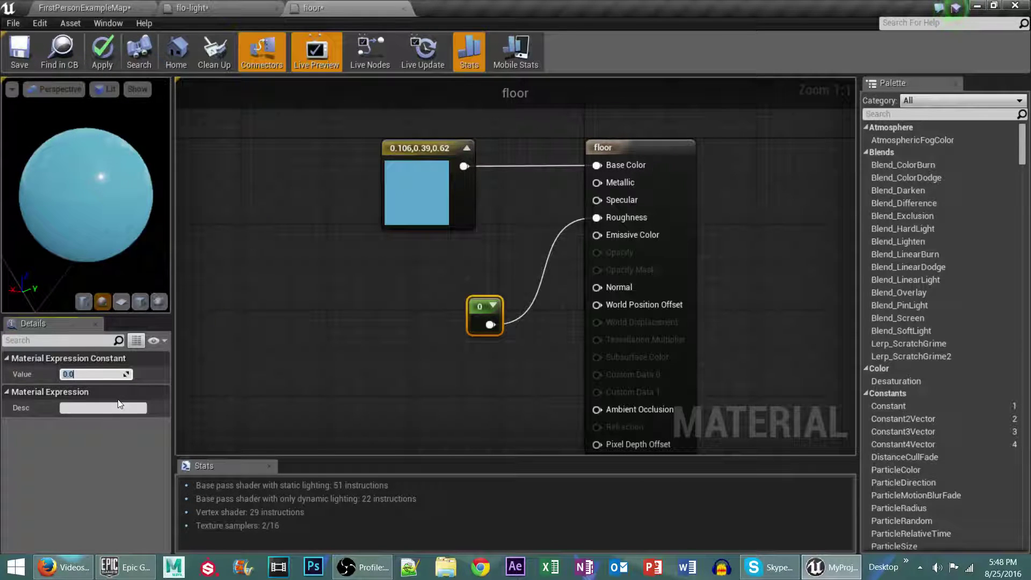
text(2)
key(Return)
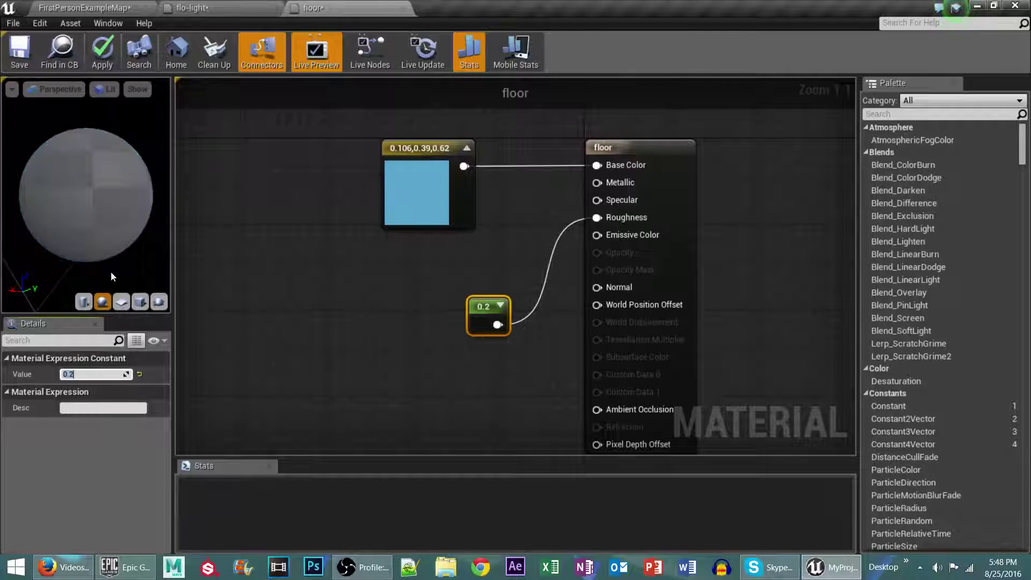
mouse_move(88, 206)
mouse_down()
mouse_move(122, 188)
mouse_move(102, 210)
mouse_move(88, 205)
mouse_up()
click(108, 56)
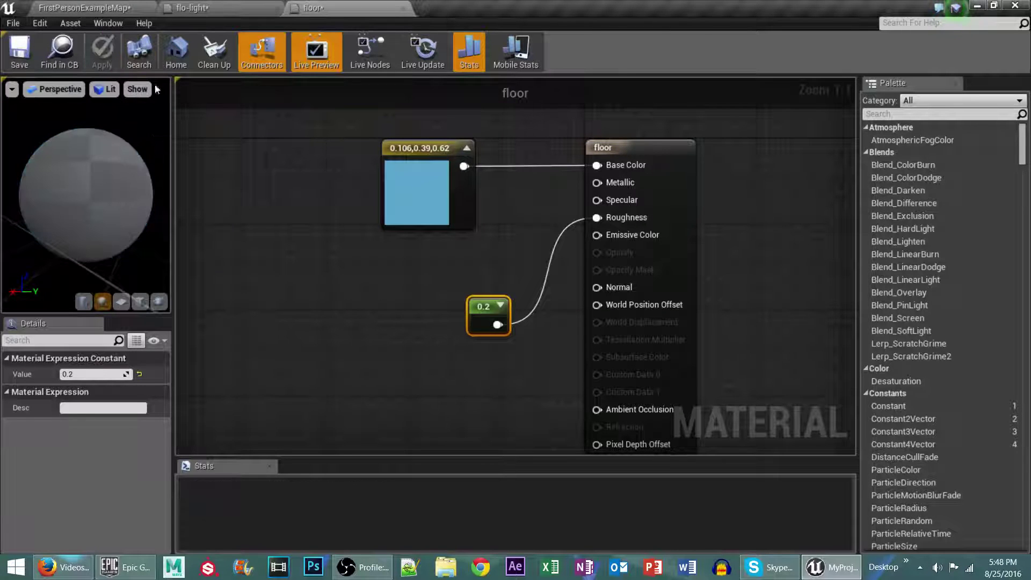
click(82, 8)
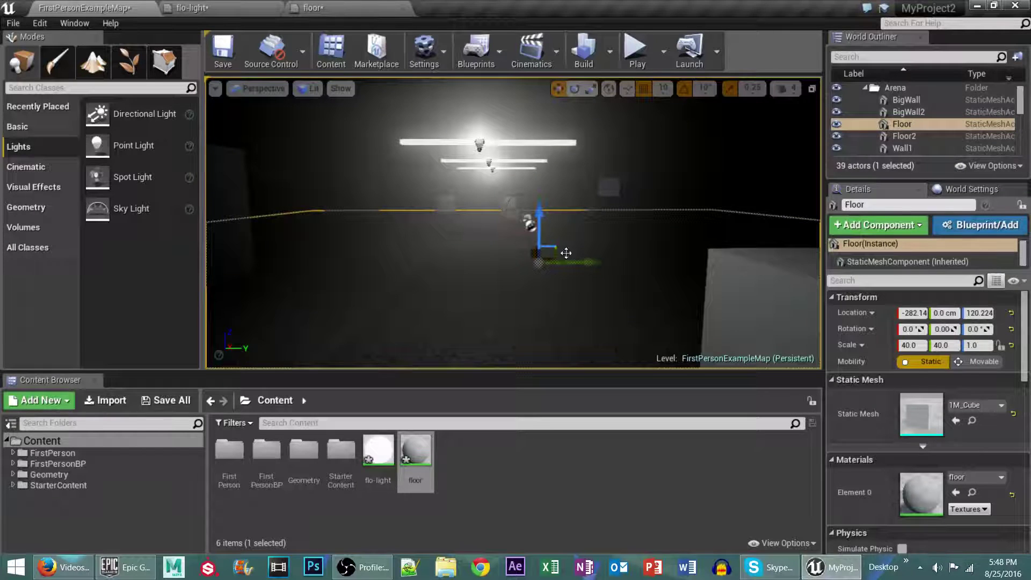
Step: Undo the accidental copy of the Floor mesh and examine the floor's colour and reflections beneath the ceiling lights
drag(526, 264, 544, 248)
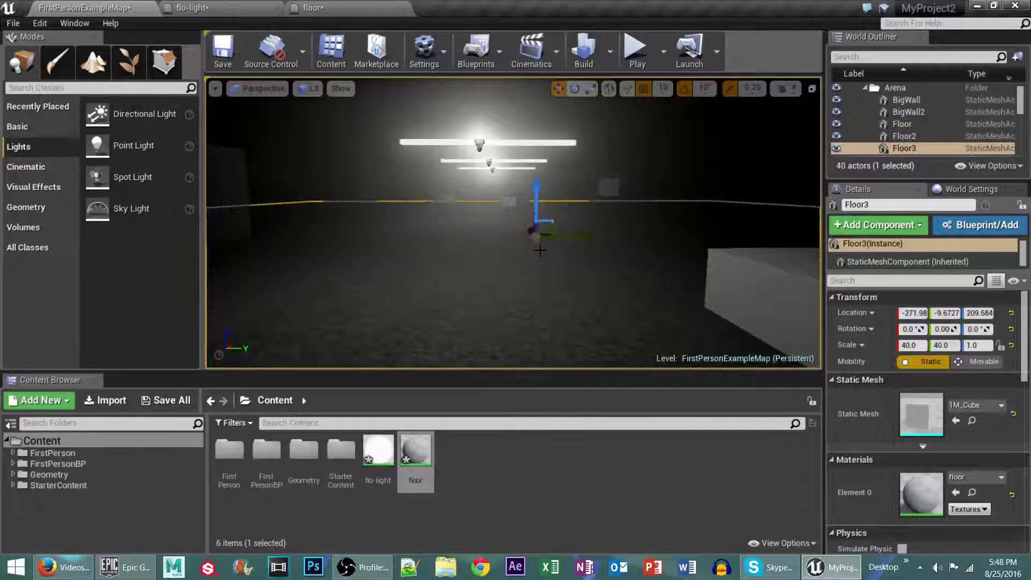
key(ctrl+z)
right_drag(524, 257, 559, 265)
right_drag(493, 209, 483, 161)
click(562, 133)
right_drag(563, 173, 562, 185)
right_drag(545, 141, 532, 182)
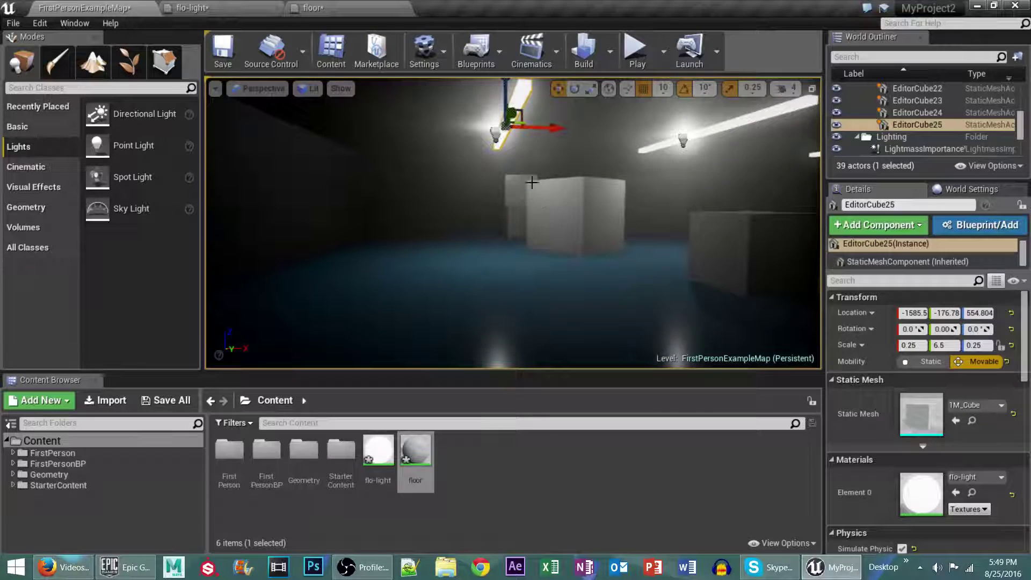
Step: Hide PointLight5 and show it again to compare its effect on the floor
click(497, 135)
click(839, 134)
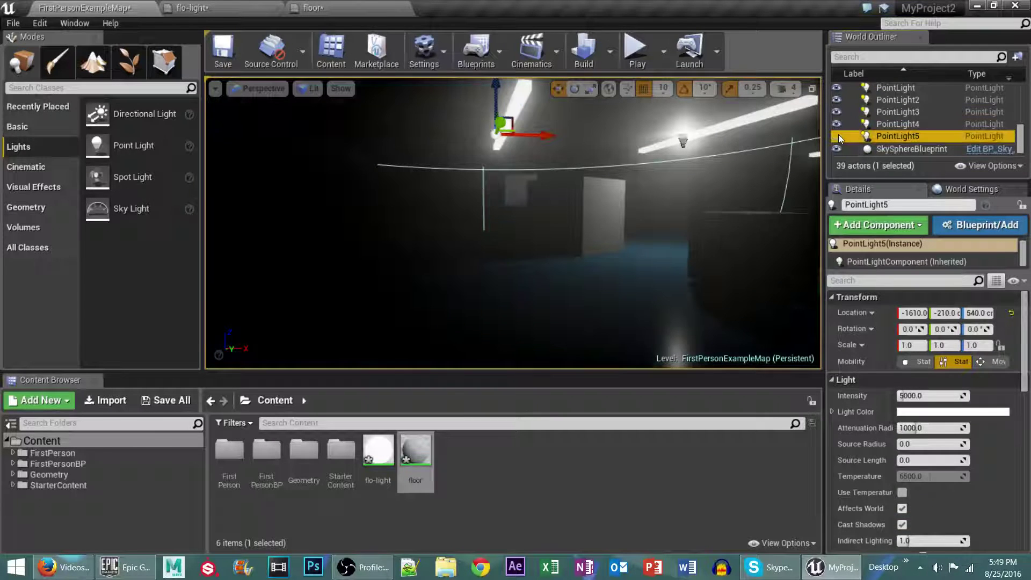
click(839, 134)
click(509, 101)
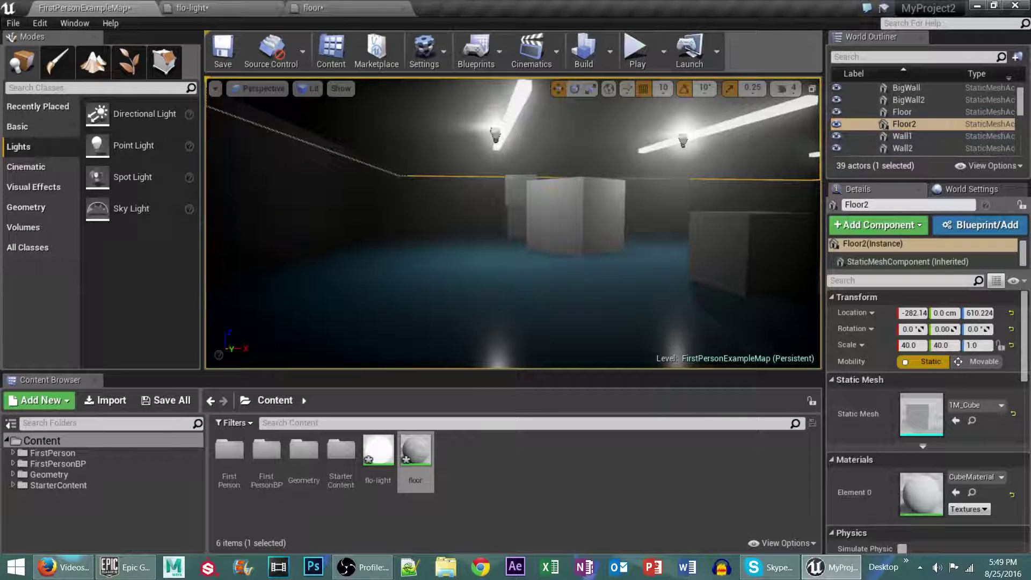
Step: Reopen the floor material, try 0.8 and 1 for the Roughness constant, and set it to 0
click(451, 333)
double_click(415, 457)
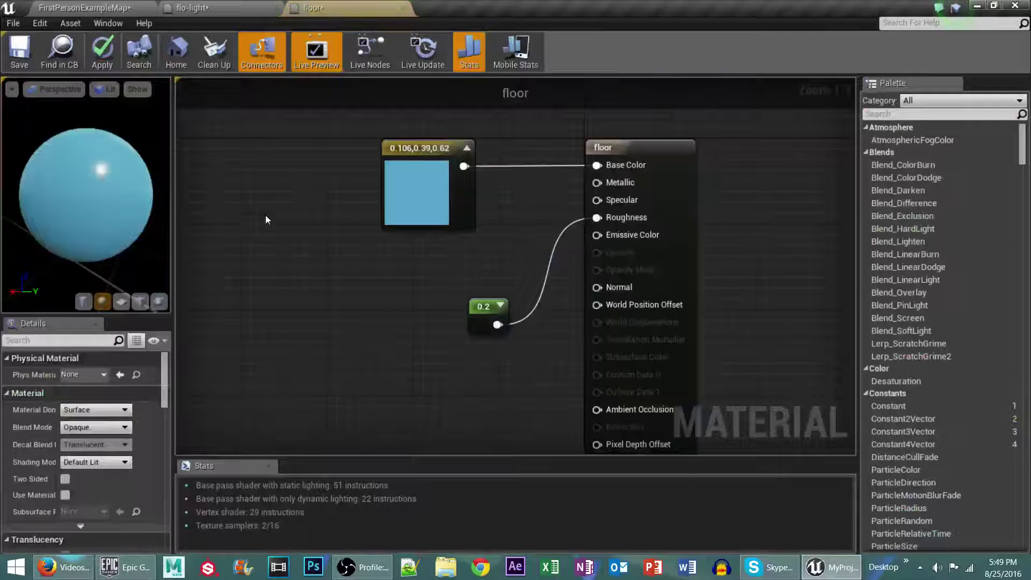
click(486, 317)
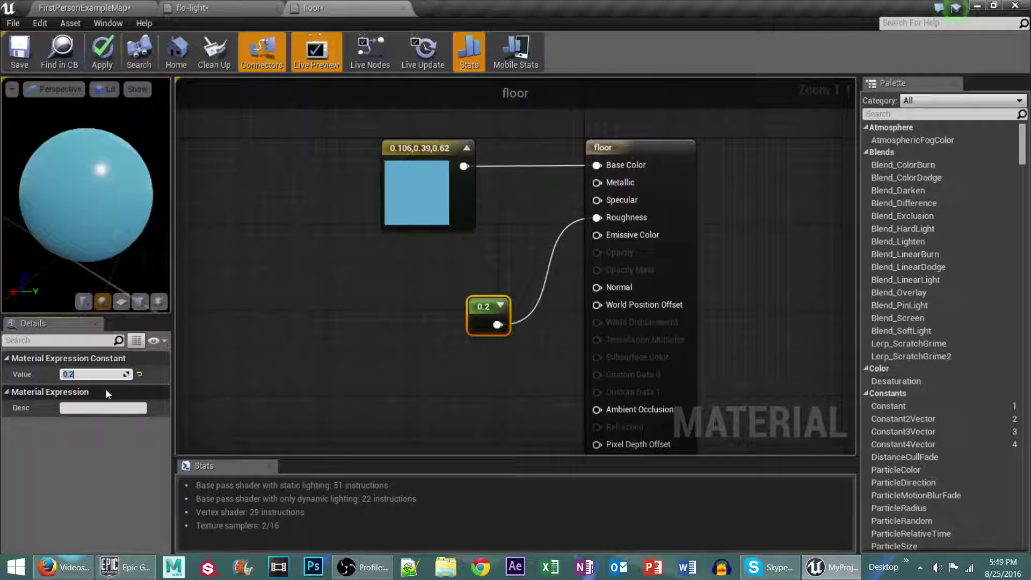
text(0.8)
key(Return)
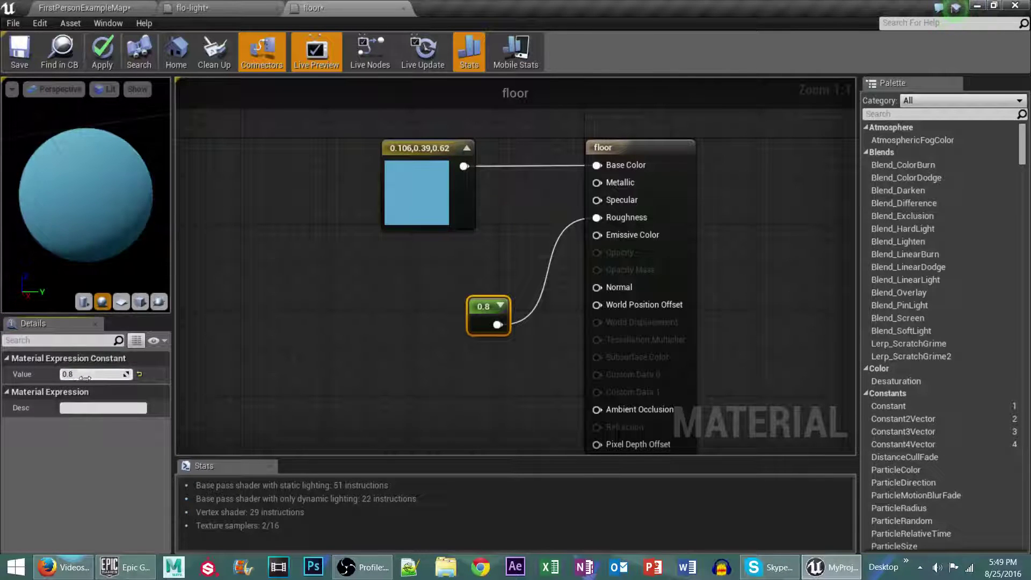
text(1)
key(Return)
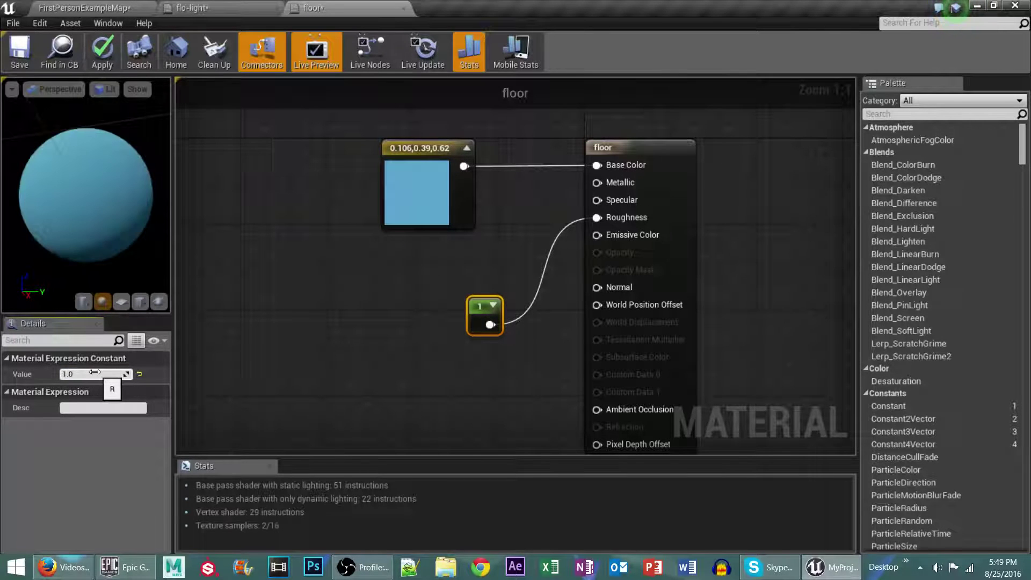
text(0)
key(Return)
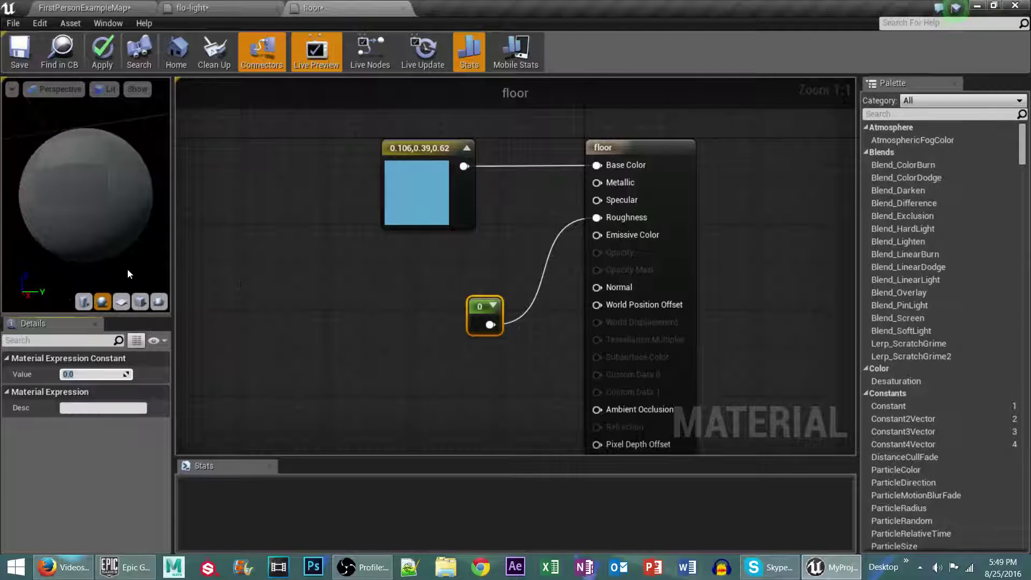
Step: Add a Constant node connected to Specular, apply the floor material, and check the floor in the level
click(476, 273)
key(1)
click(488, 268)
drag(504, 277, 598, 199)
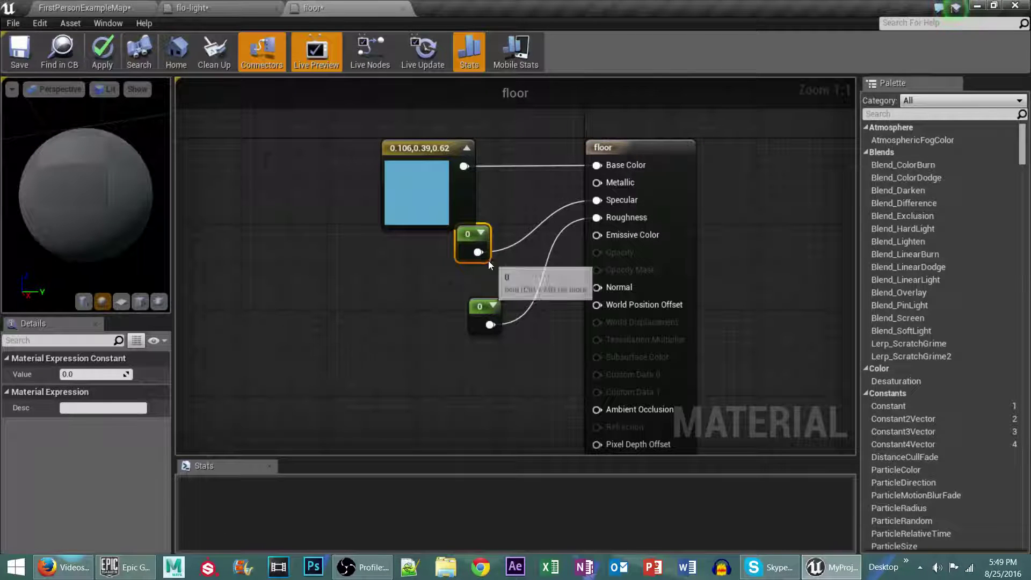
click(102, 51)
click(100, 6)
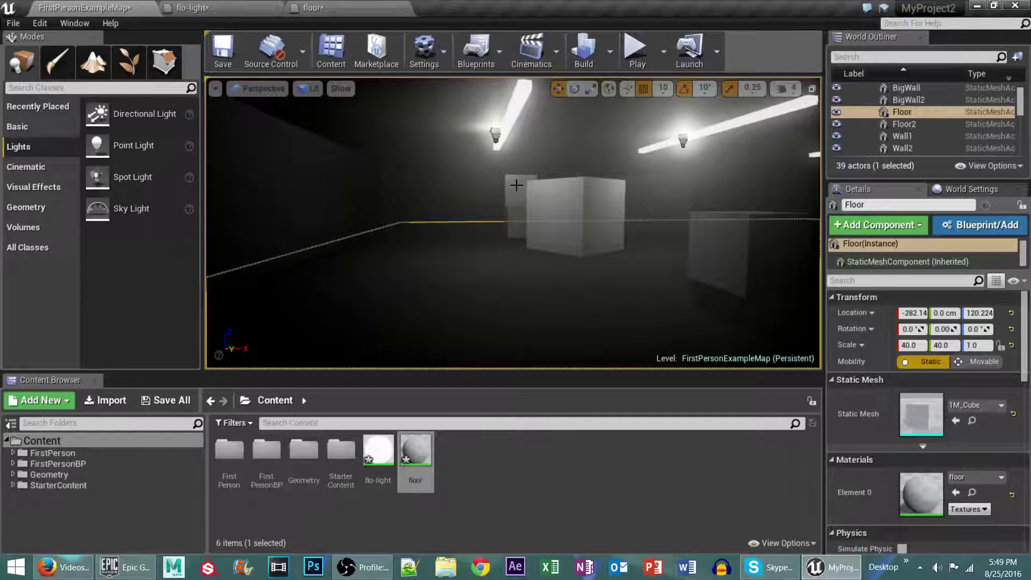
right_drag(519, 192, 586, 201)
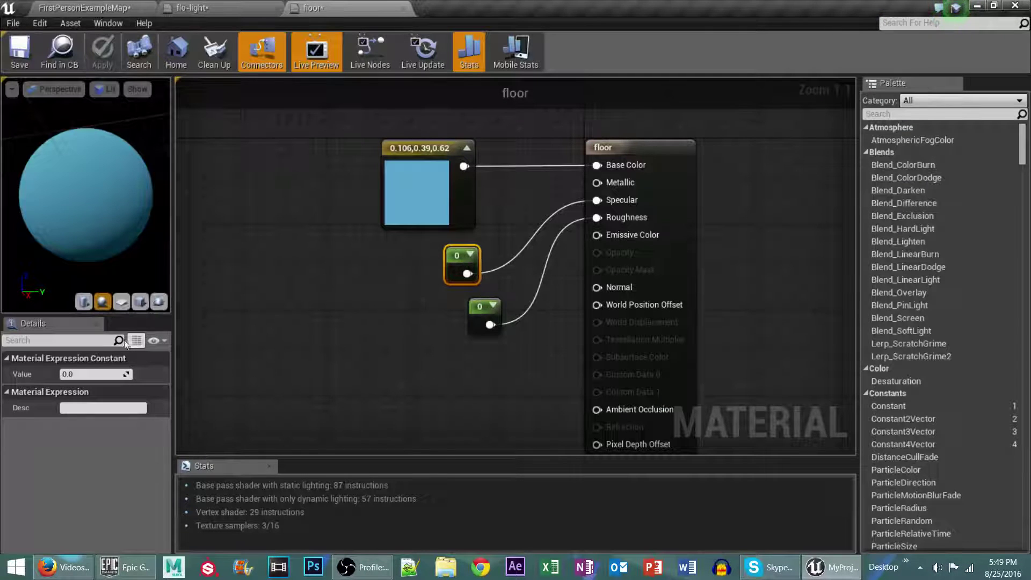
Step: Set the Specular constant to 1, apply the floor material, and return to the level
click(103, 372)
text(1)
key(Return)
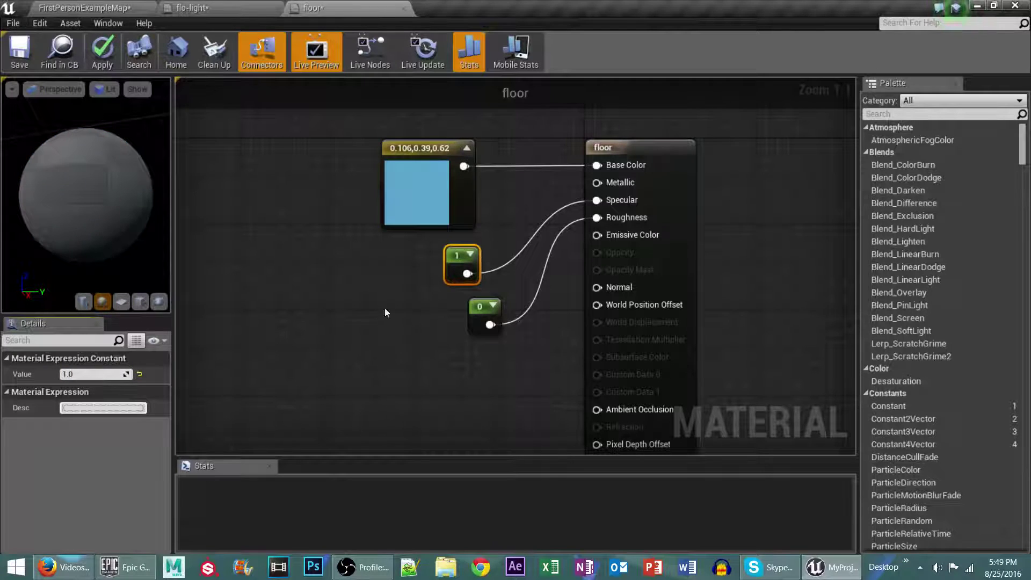
click(481, 318)
click(96, 56)
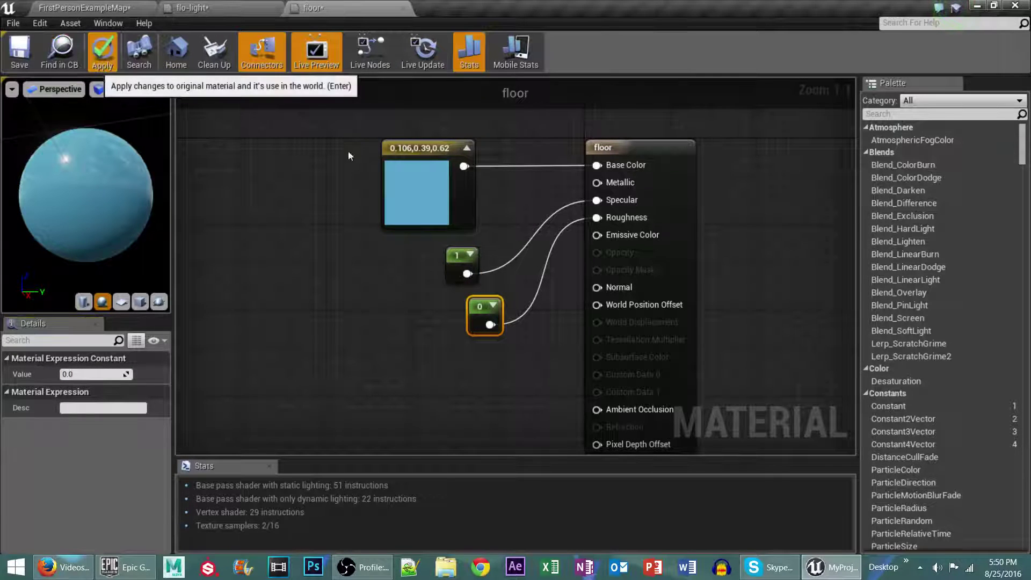
click(111, 23)
click(97, 9)
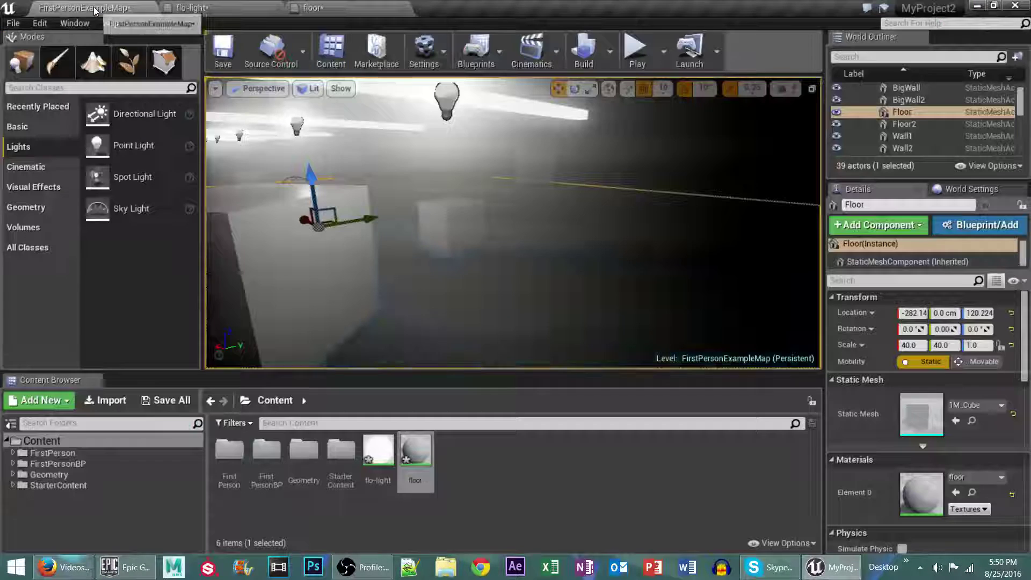
Step: Select the SphereReflectionCapture and raise its Brightness to about 1.56
mouse_move(500, 199)
right_down()
mouse_move(500, 231)
mouse_move(473, 215)
mouse_move(488, 197)
right_up()
right_drag(526, 254, 526, 221)
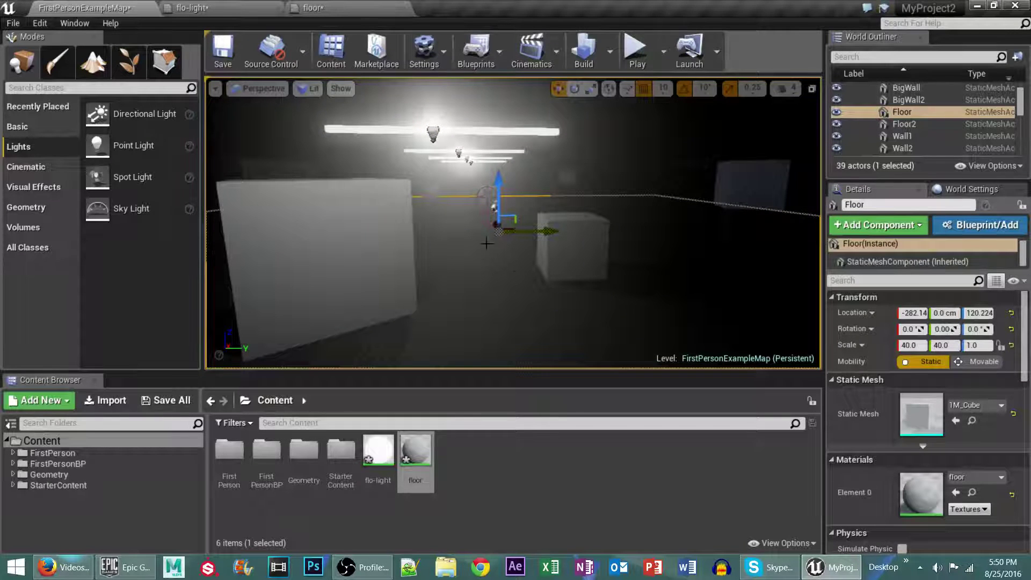
right_drag(534, 245, 535, 245)
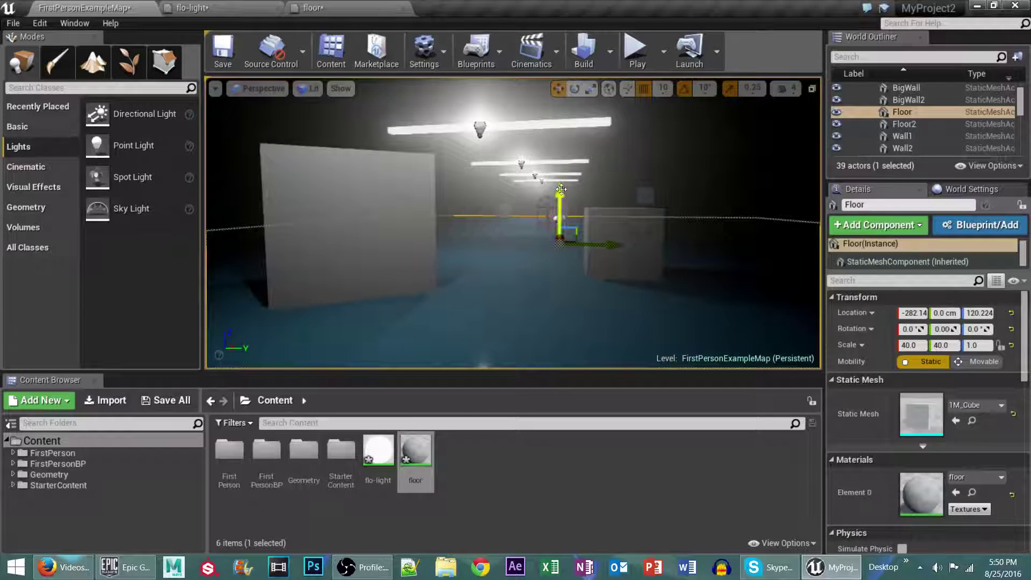
scroll(893, 130, down, 2)
scroll(893, 129, down, 5)
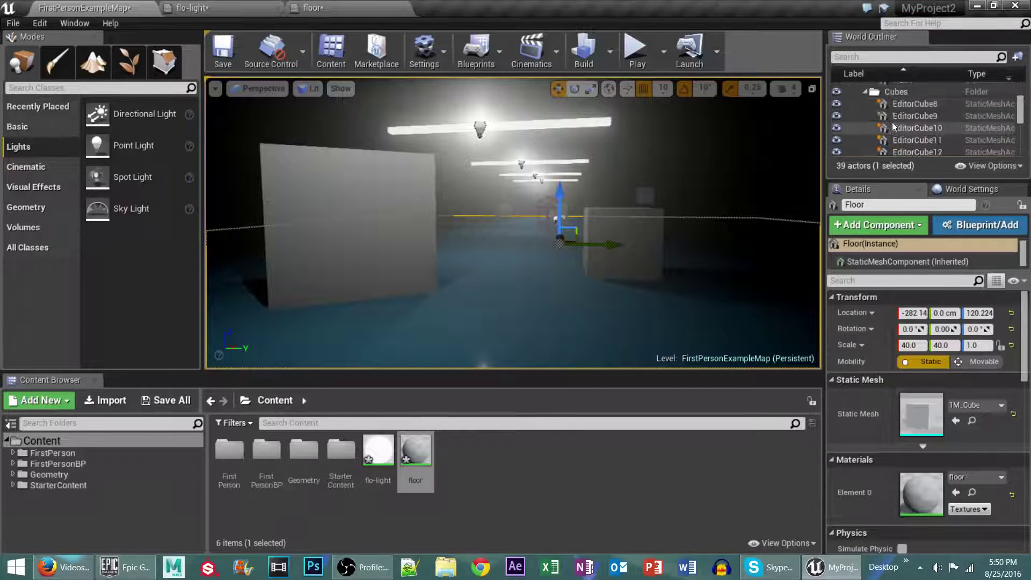
scroll(892, 121, down, 5)
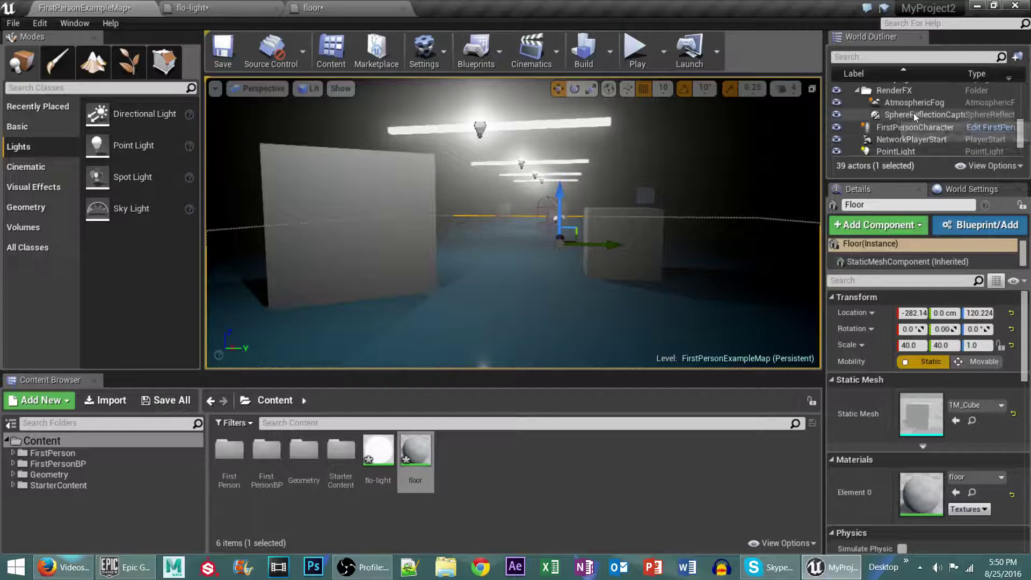
click(916, 115)
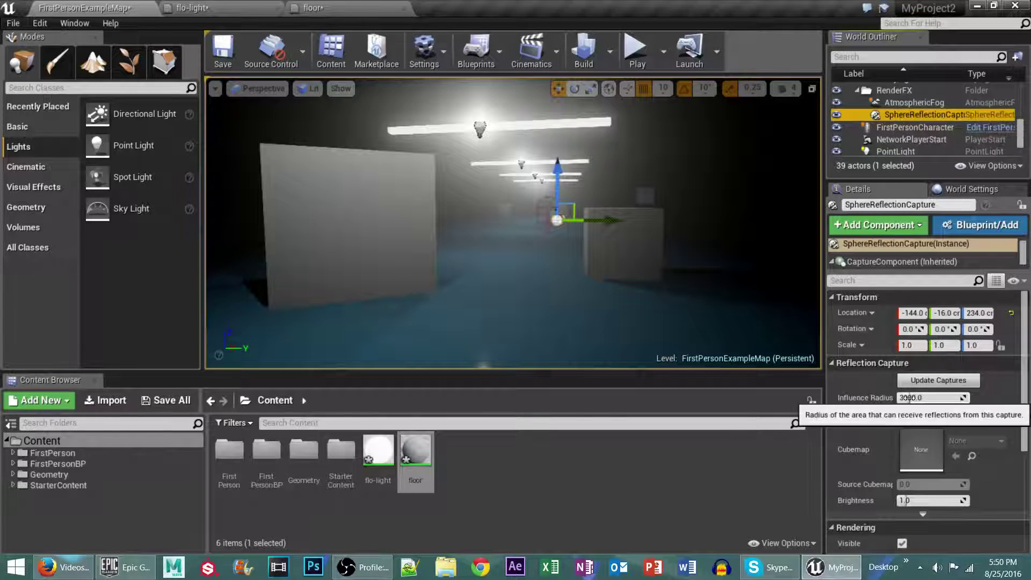
mouse_move(905, 500)
mouse_down()
mouse_move(946, 499)
mouse_move(905, 500)
mouse_up()
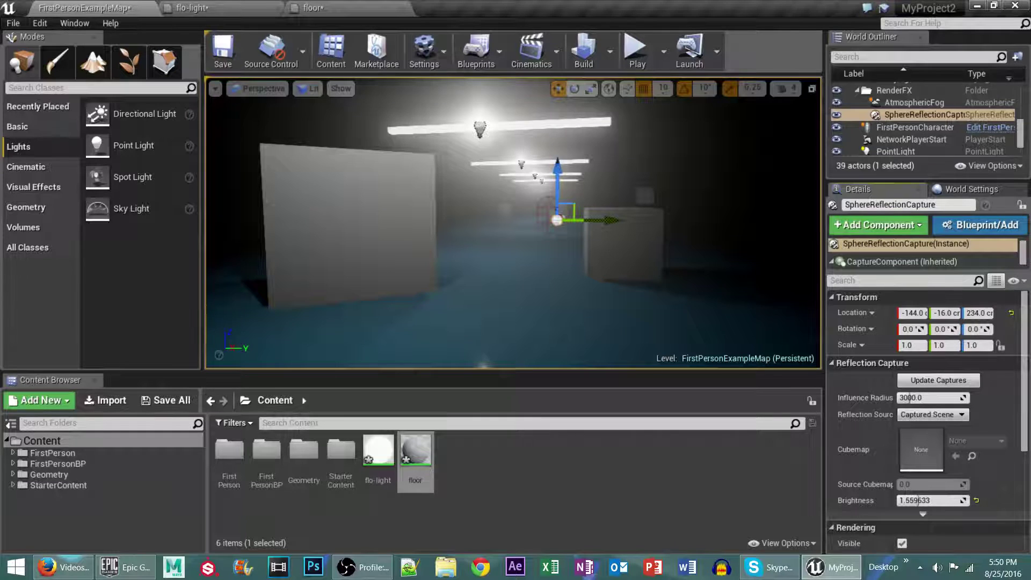
right_drag(513, 223, 529, 268)
Step: Reduce the SphereReflectionCapture's Influence Radius to about 1660 and inspect the floor from other angles
scroll(929, 421, down, 5)
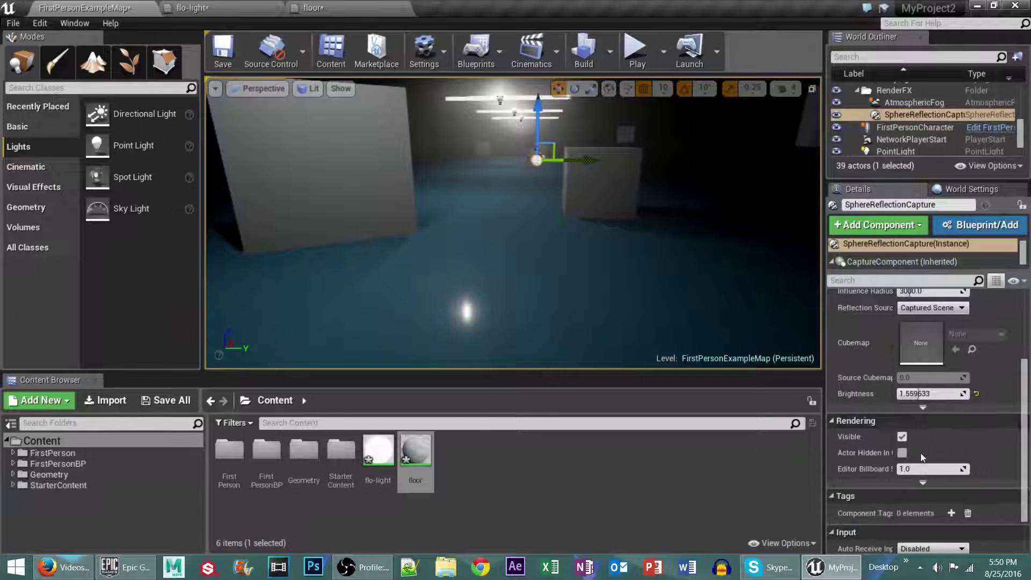
scroll(907, 472, up, 3)
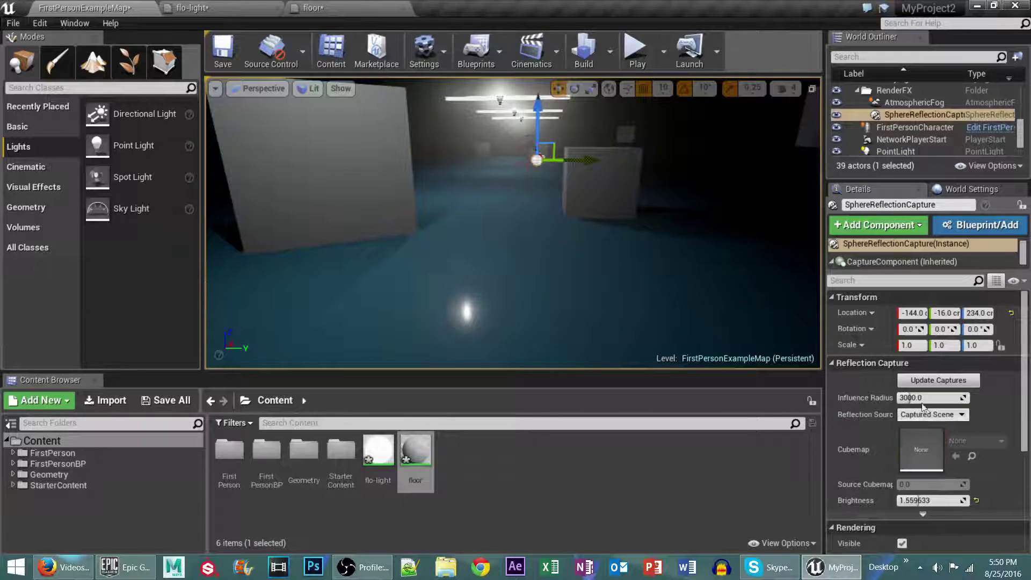
mouse_move(918, 399)
mouse_down()
mouse_move(944, 398)
mouse_move(902, 397)
mouse_up()
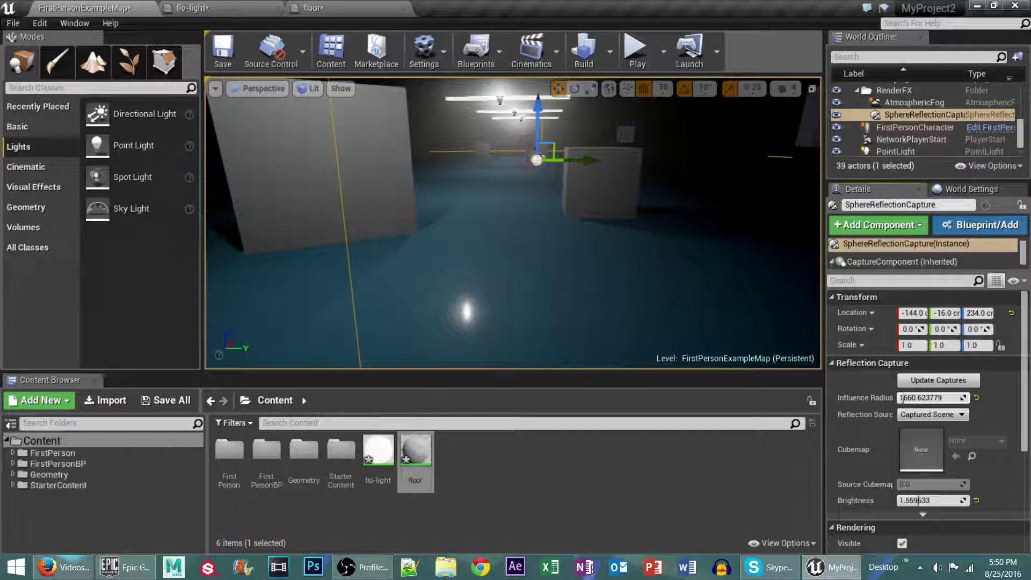
key(w)
right_drag(639, 274, 486, 255)
key(s)
right_drag(514, 222, 514, 223)
Step: Start a lighting-only build of the level and look around the room while it runs
click(611, 49)
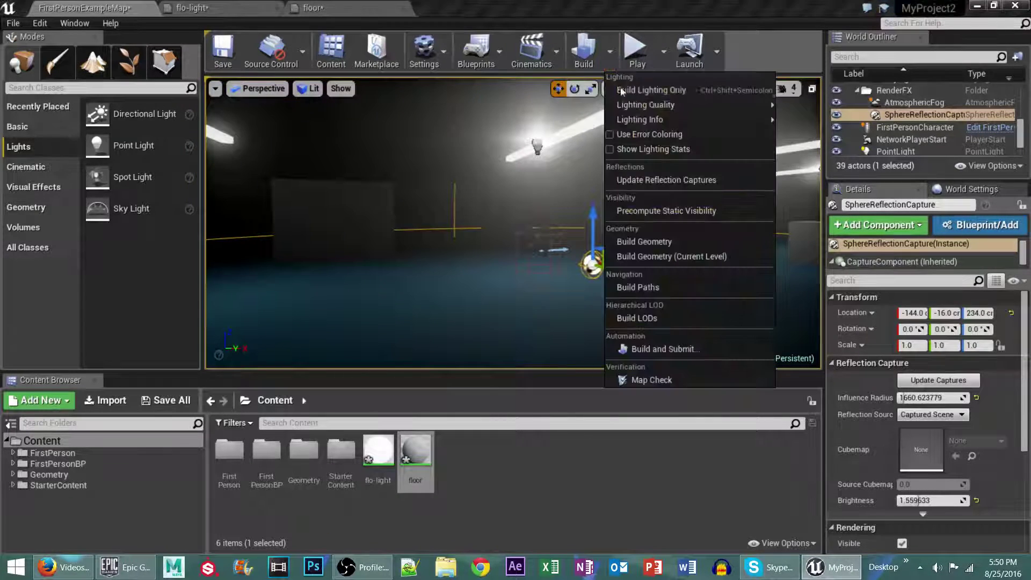
click(692, 90)
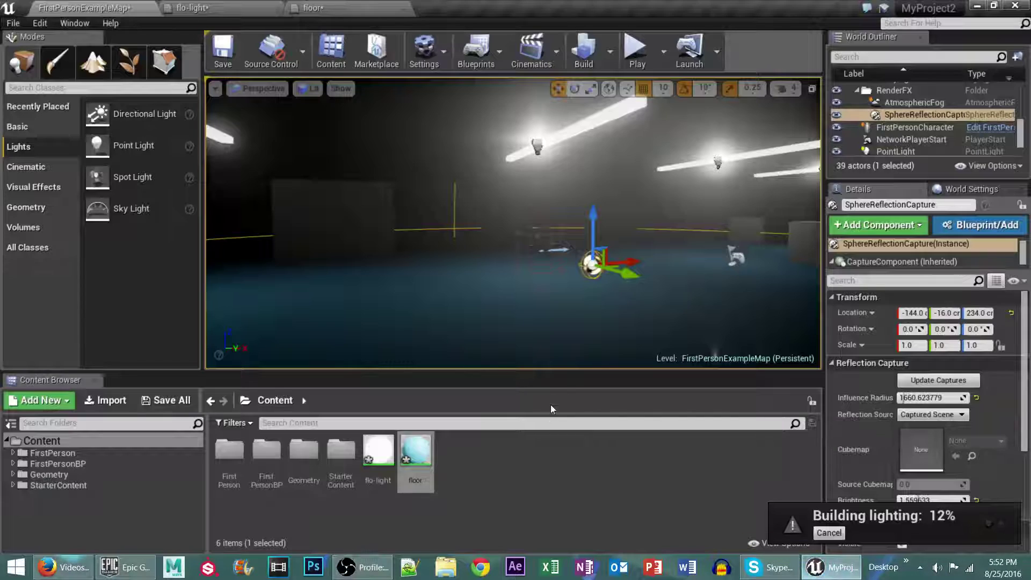
right_drag(599, 304, 483, 290)
mouse_move(370, 572)
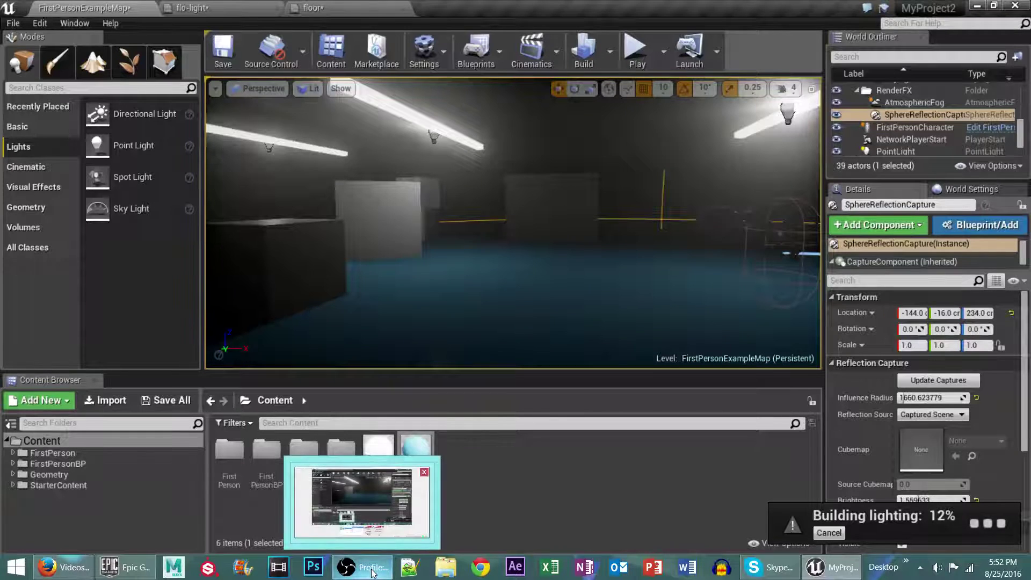